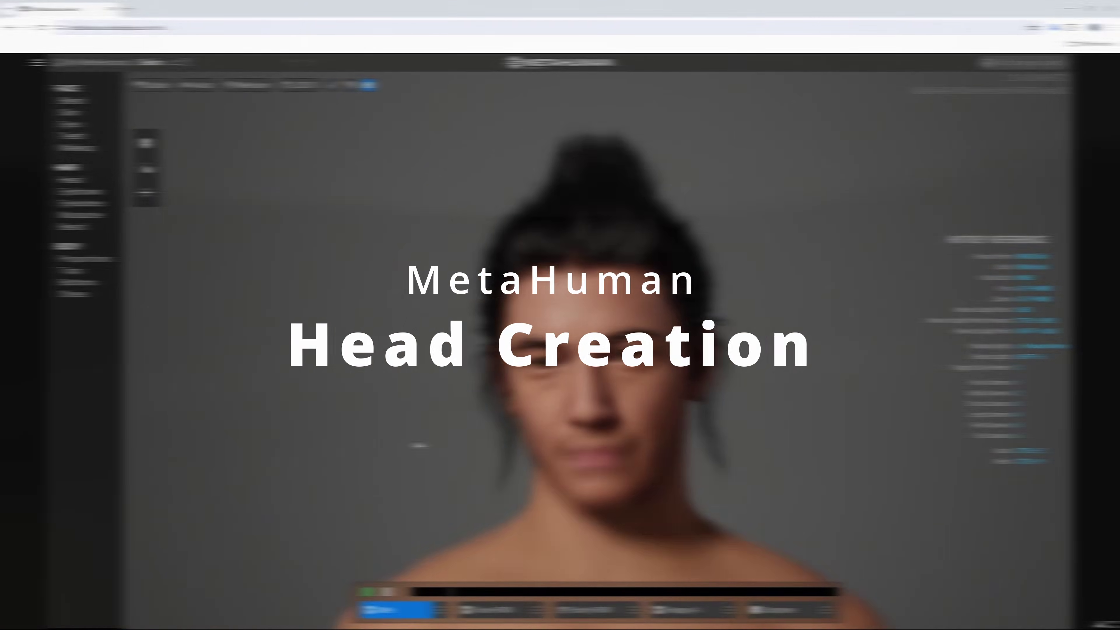
Step: Preview the Fear facial pose on the MetaHuman character
scroll(419, 446, "down", 5)
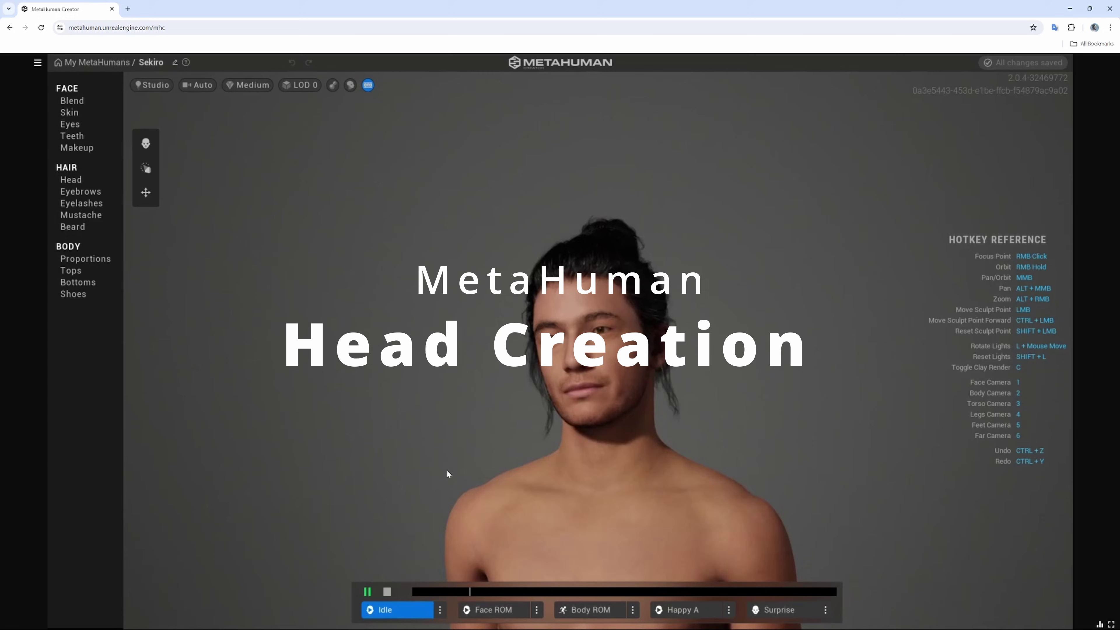
scroll(446, 469, "up", 5)
left_click(439, 610)
left_click(469, 296)
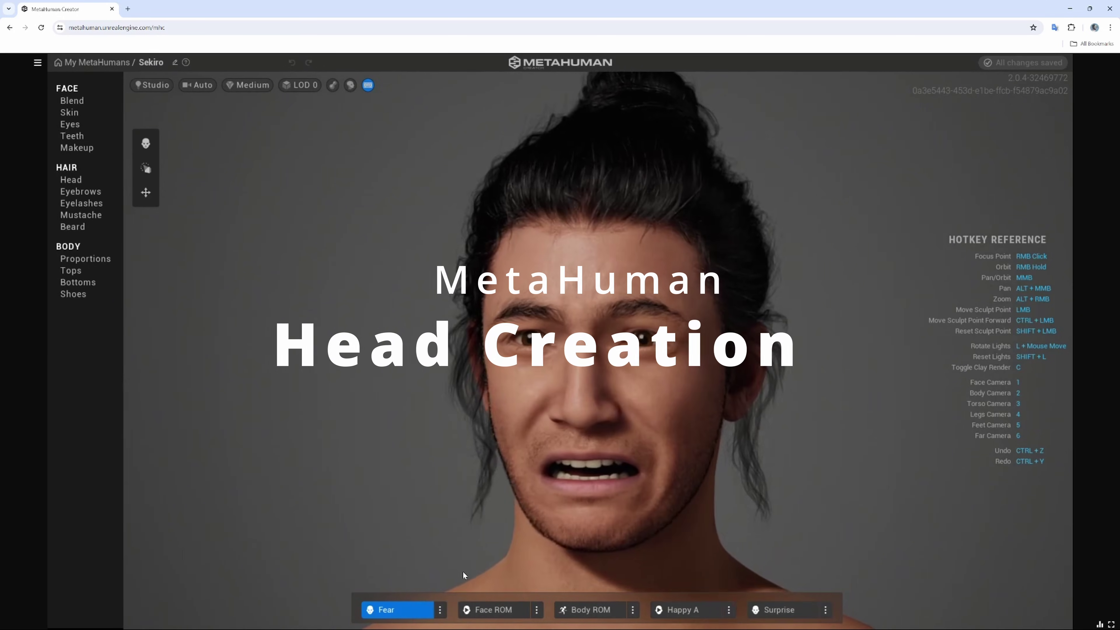
Step: Play the Fear B expression loop on the character, followed by the Sad B loop
left_click(439, 610)
left_click(468, 511)
left_click(439, 609)
left_click(466, 460)
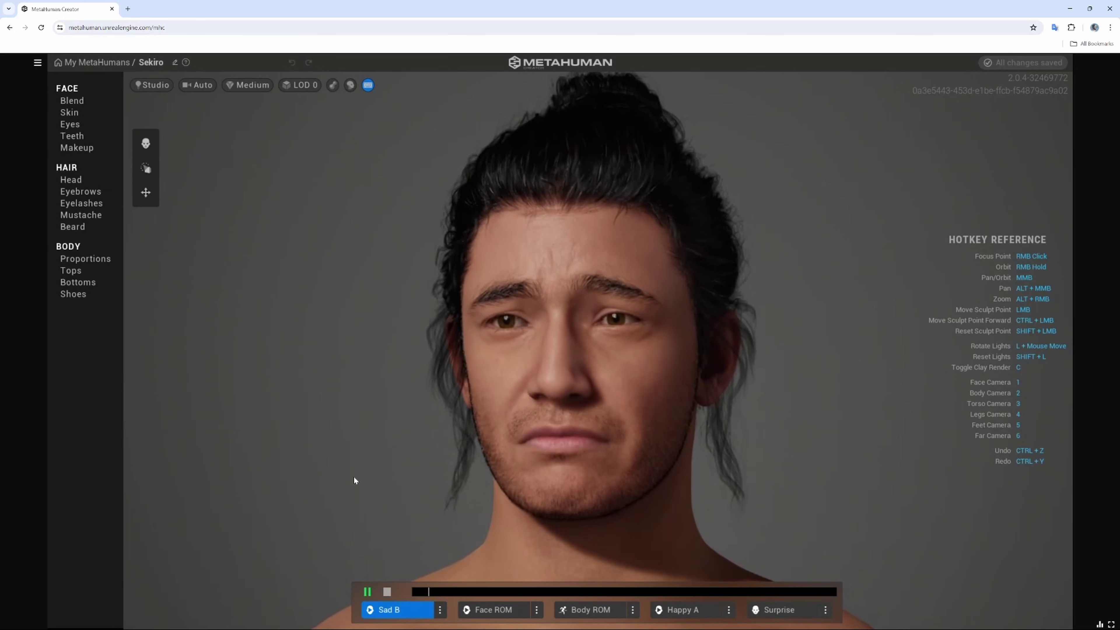
Step: Play the Face ROM technical loop on the character and return the animation to Idle
left_click(440, 609)
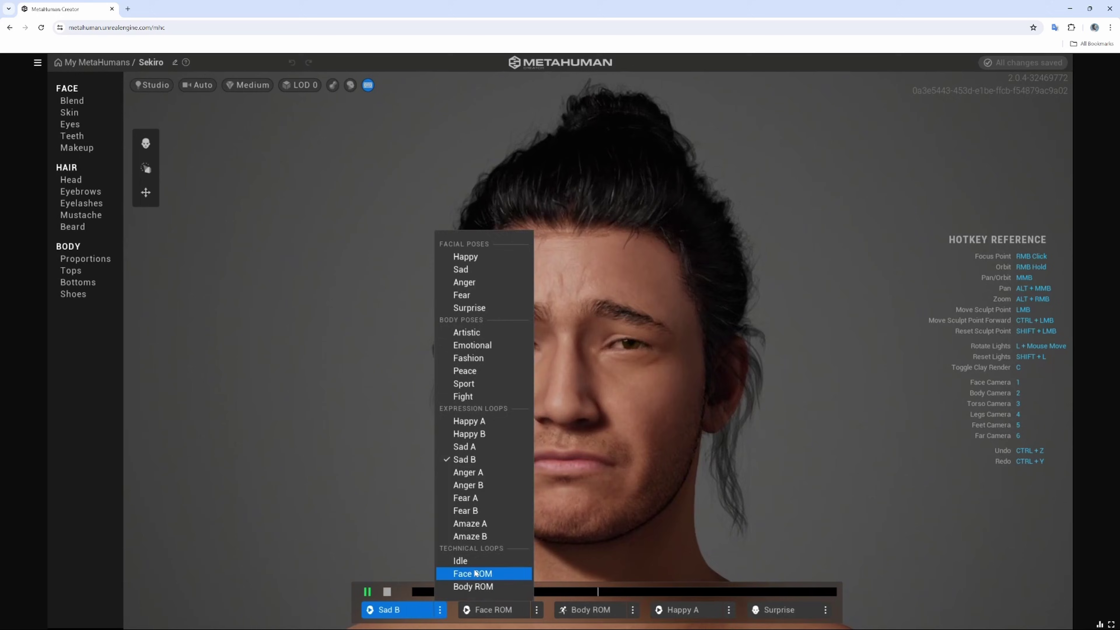
left_click(466, 571)
left_click(439, 610)
left_click(466, 557)
Step: Preview the Surprise facial pose and switch that animation slot to the Anger pose
left_click(778, 610)
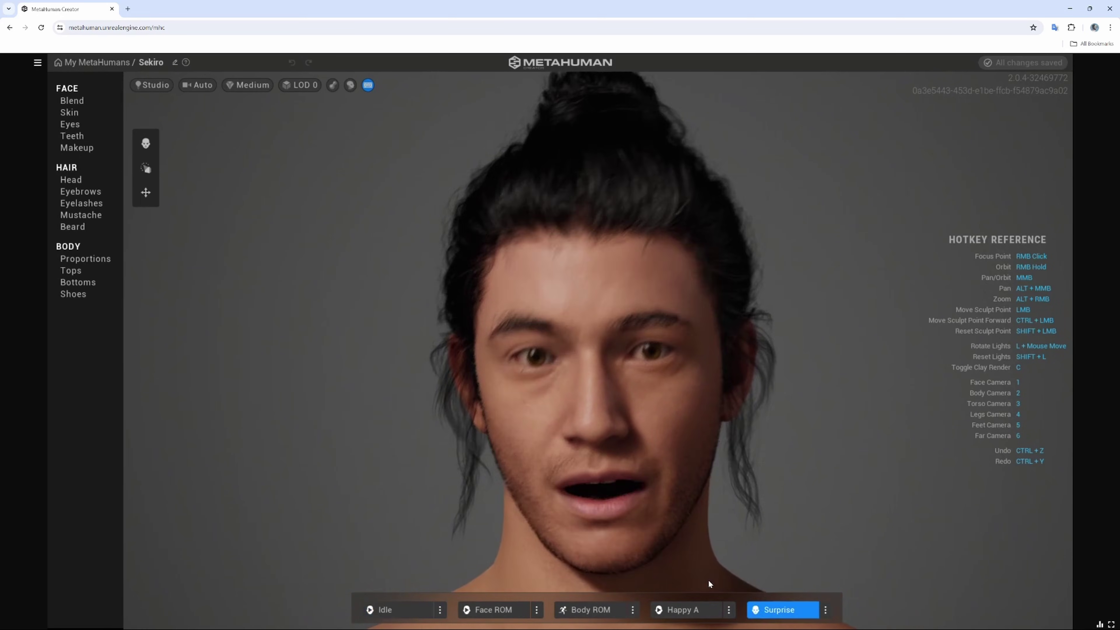
left_click(825, 610)
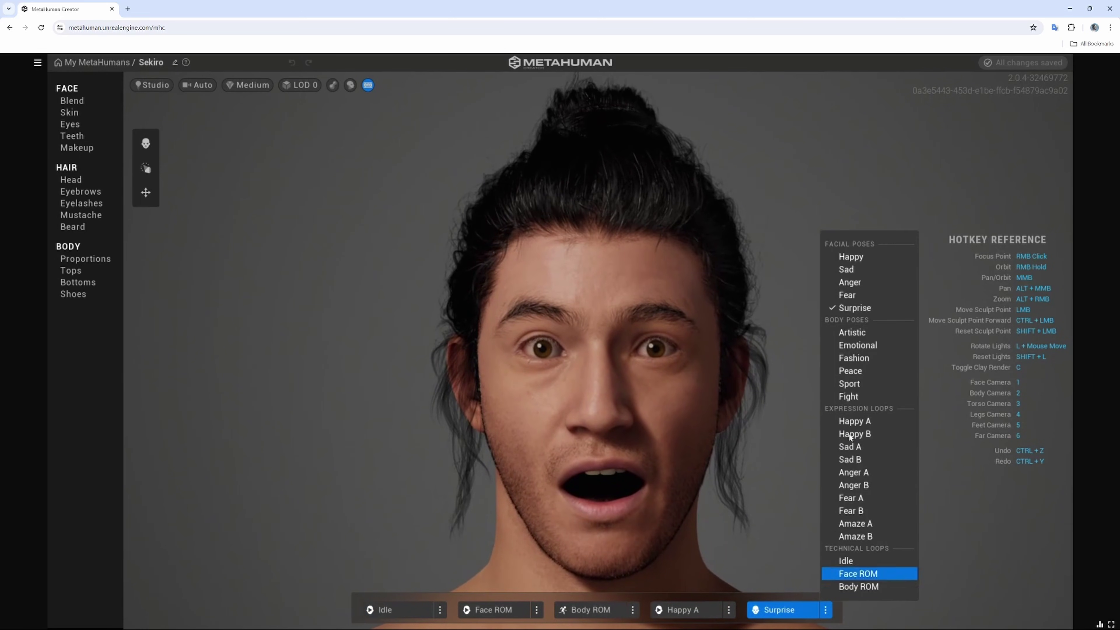
left_click(872, 282)
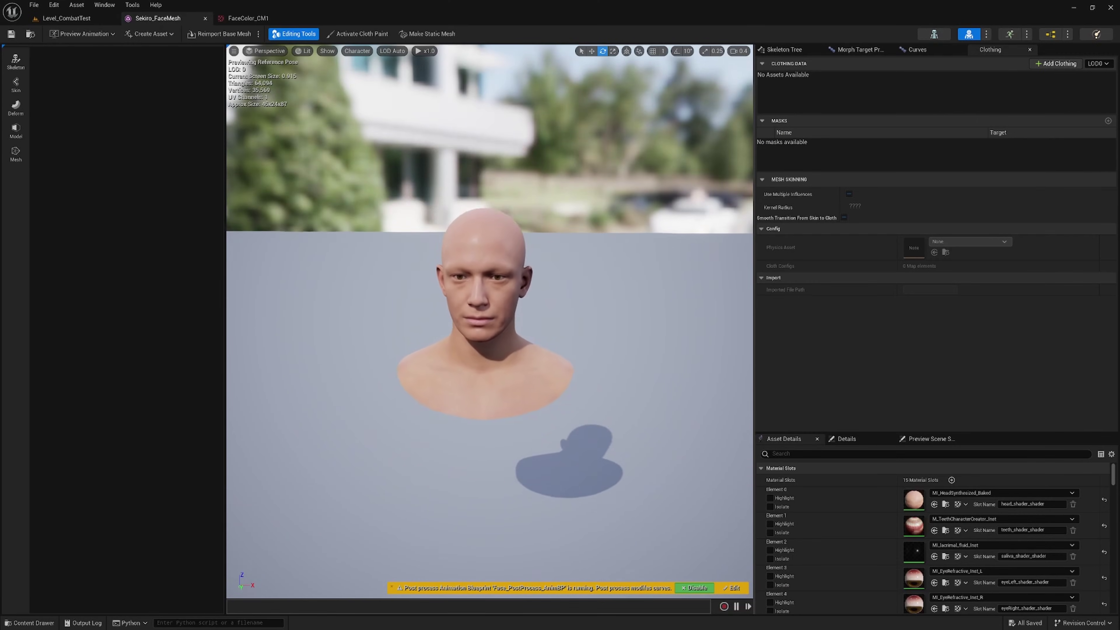
Step: Switch to Unreal Engine and examine the Sekiro_FaceMesh head from a distance and up close
right_click_drag(489, 321, 454, 309)
scroll(490, 321, "down", 3)
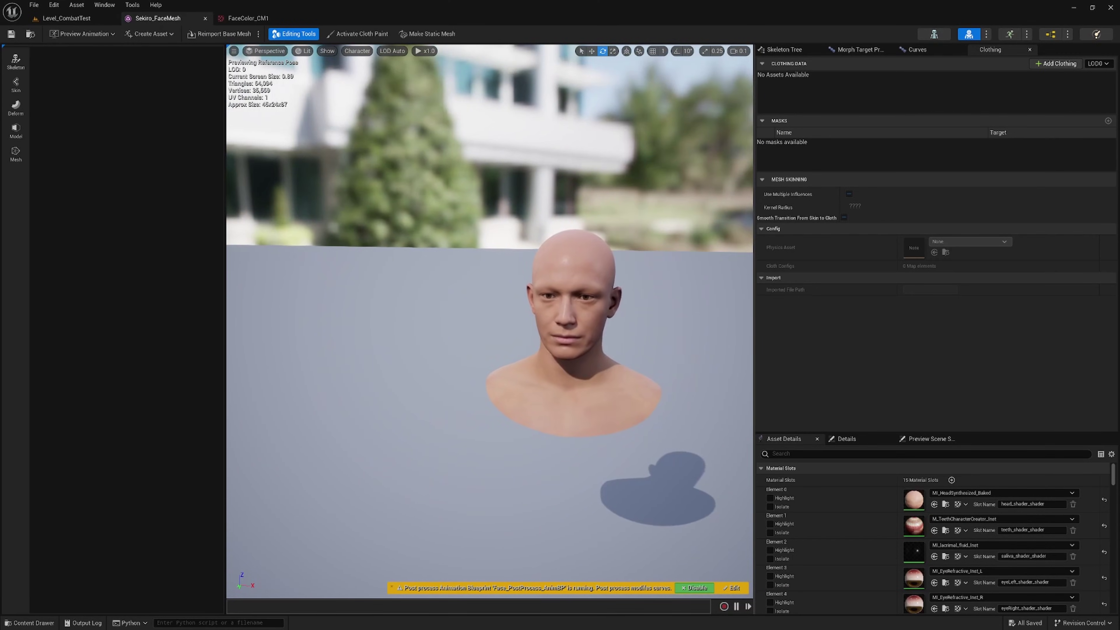
right_click_drag(580, 392, 652, 388)
key("w")
scroll(581, 392, "up", 3)
Step: Open the FaceColor_CM1 texture from the Sekiro Face folder for inspection, and return to the Sekiro_FaceMesh editor
key("ctrl+space")
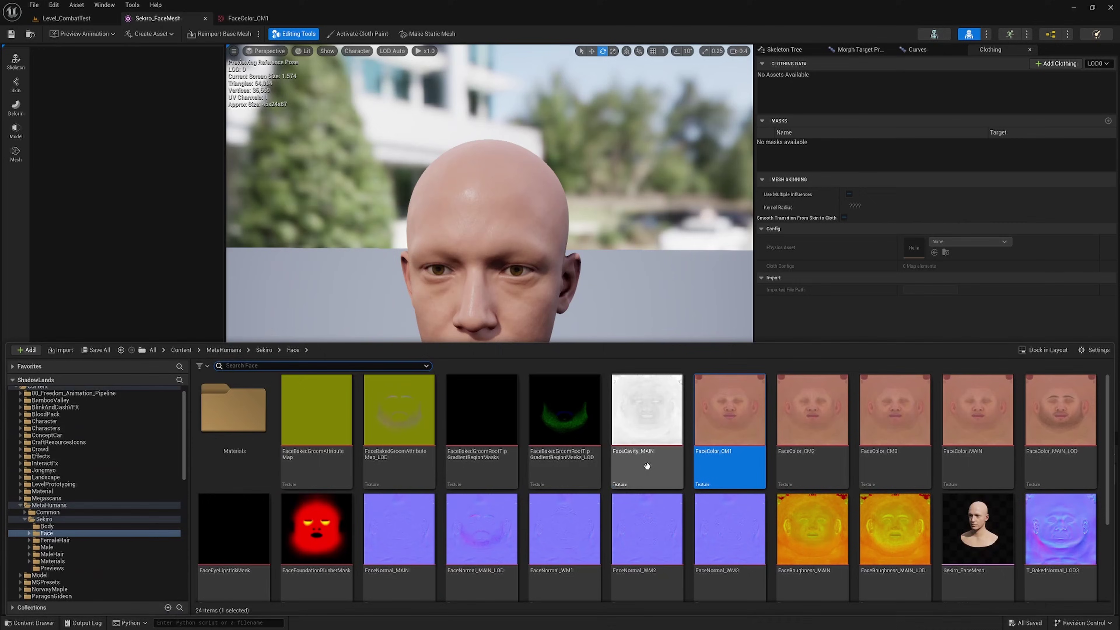
double_click(738, 423)
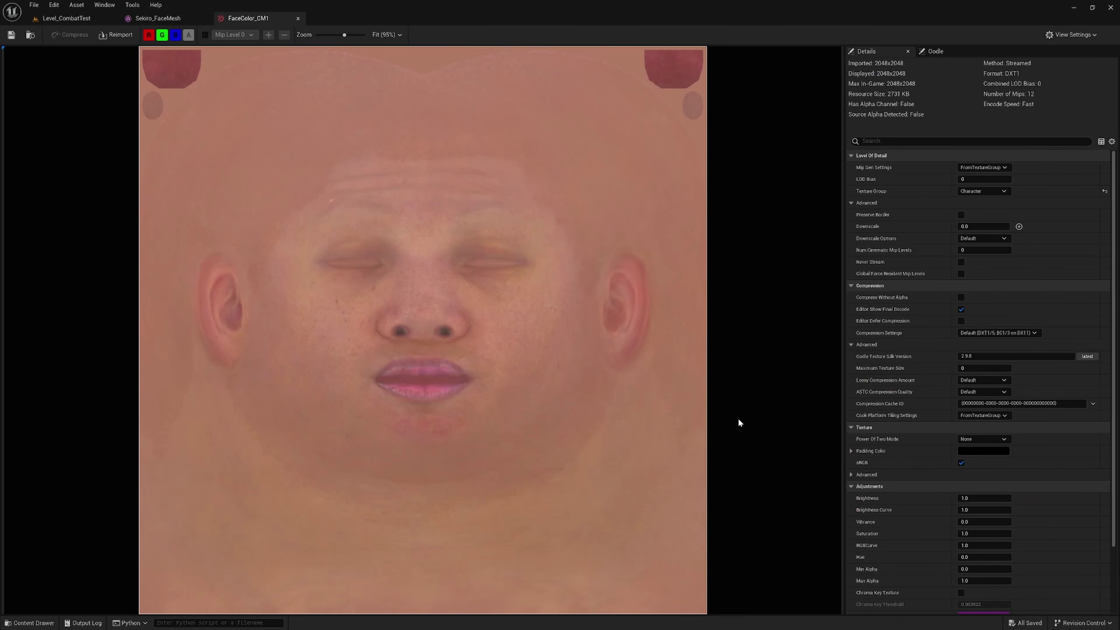
scroll(653, 360, "down", 1)
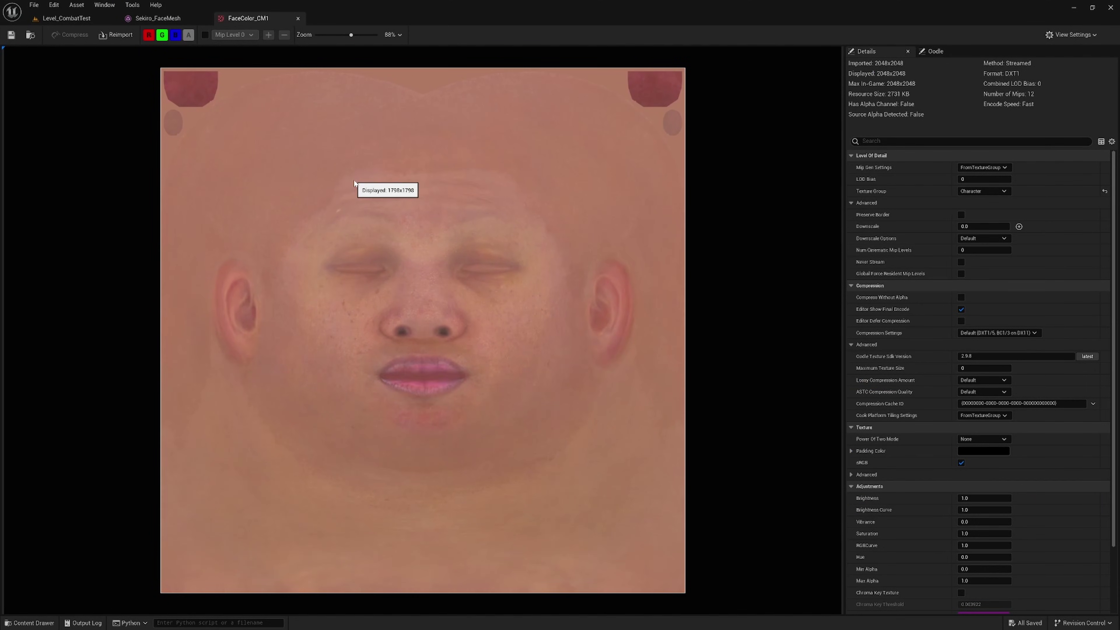
left_click(184, 19)
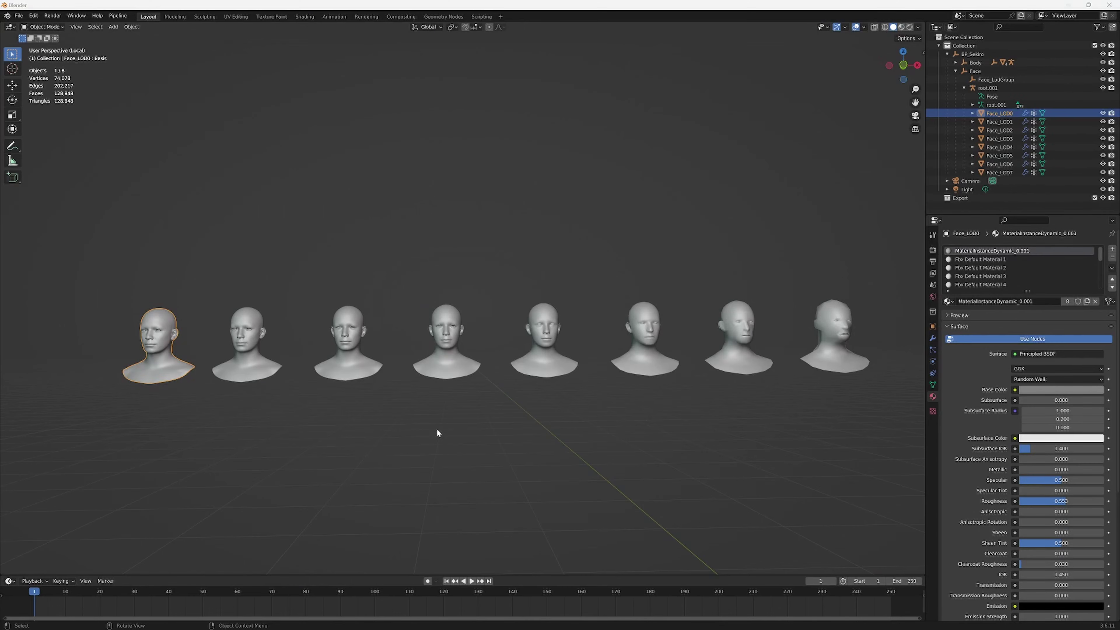
Step: Switch to Blender and examine the Face_LOD0 head's topology in Edit Mode
middle_click_drag(437, 428, 611, 436, "shift")
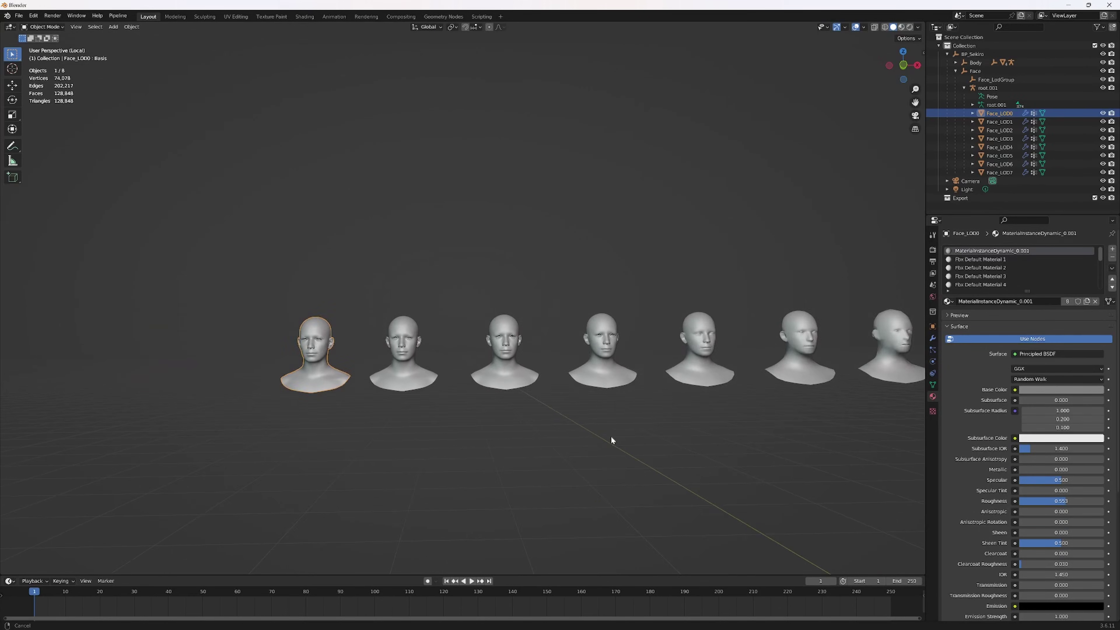
scroll(430, 386, "up", 5)
key("Tab")
scroll(515, 333, "up", 6)
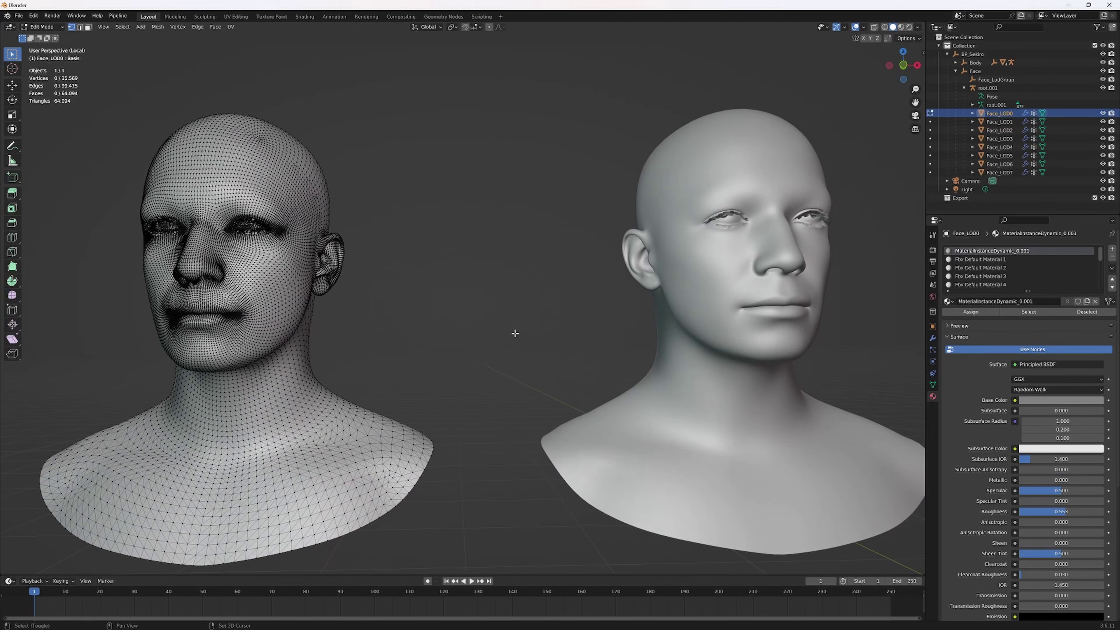
key("Tab")
Step: Select the Face_LOD1 head and examine its mesh in Edit Mode
left_click(837, 416)
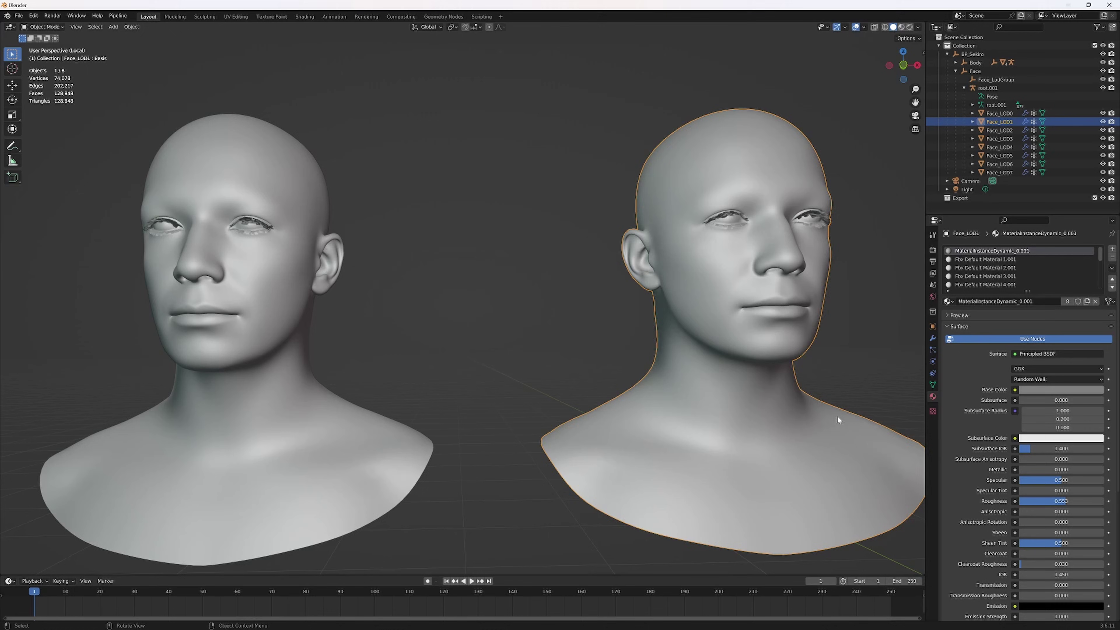
key("Tab")
key("KP_Decimal")
middle_click_drag(806, 381, 576, 318, "shift")
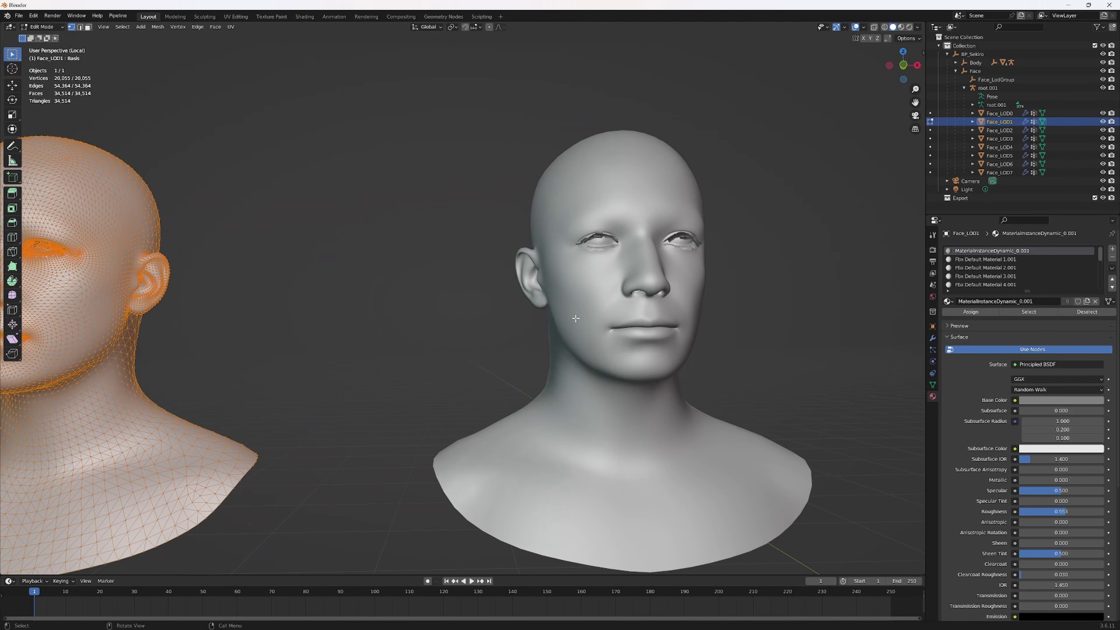
key("Tab")
Step: Select the Face_LOD2 head and examine its mesh in Edit Mode
left_click(616, 334)
key("Tab")
key("KP_Decimal")
middle_click_drag(904, 361, 629, 335, "shift")
left_click(629, 335)
key("Tab")
Step: Select the Face_LOD3 head and examine its mesh in Edit Mode
left_click(660, 311)
key("Tab")
key("Tab")
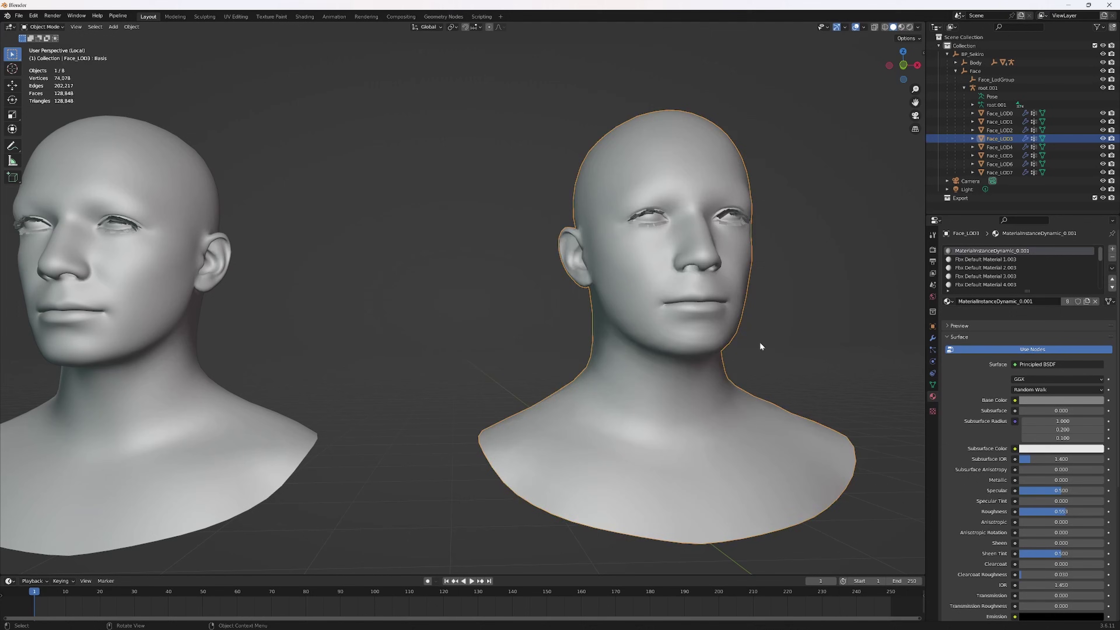
Step: Examine the Face_LOD4 head in Edit Mode alongside the other LOD heads and box-select its visible vertices
middle_click_drag(850, 353, 265, 367, "shift")
scroll(267, 367, "down", 1)
scroll(690, 370, "down", 8)
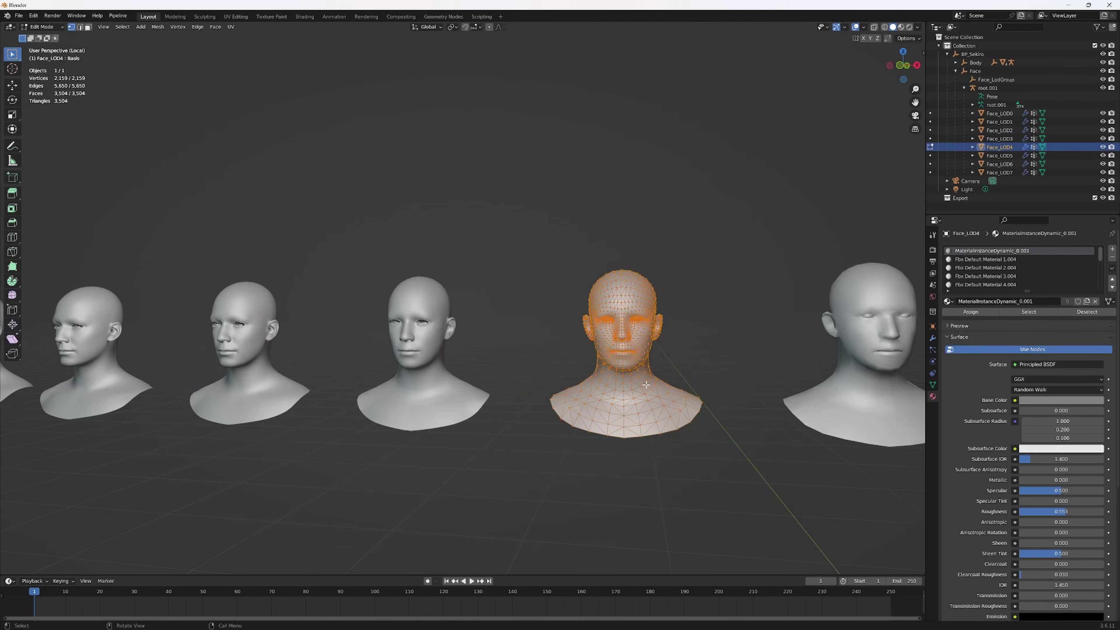
scroll(613, 400, "up", 2)
left_click_drag(494, 187, 650, 434)
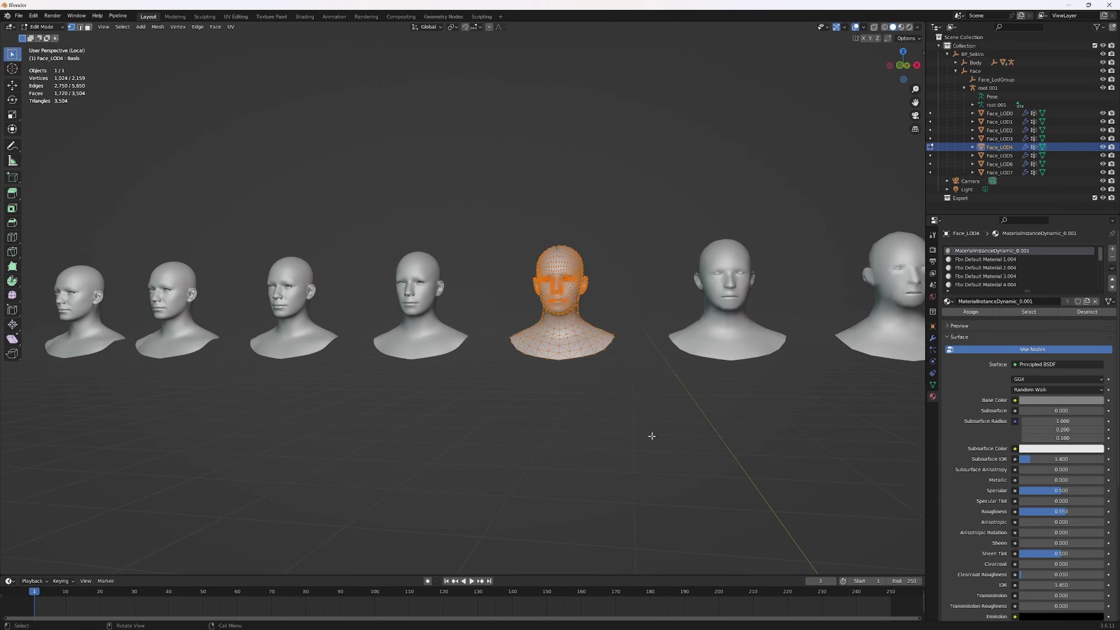
Step: Move the Face_LOD4 head in Object Mode to above the row of LOD heads
key("Tab")
key("g")
left_click(636, 241)
scroll(595, 378, "down", 4)
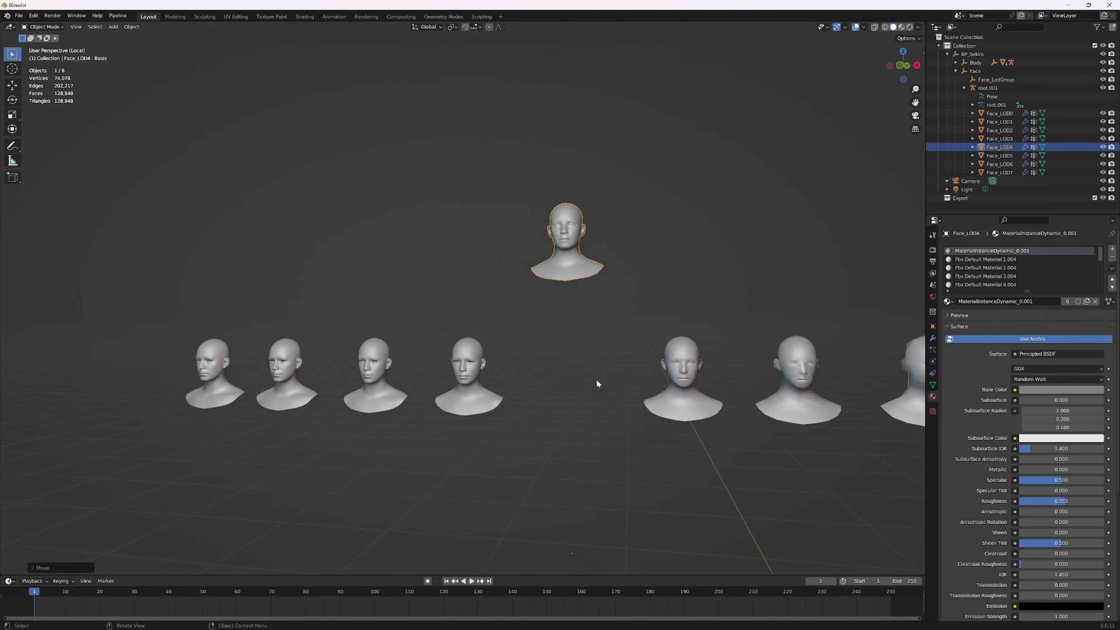
scroll(606, 358, "up", 3)
scroll(606, 358, "up", 2)
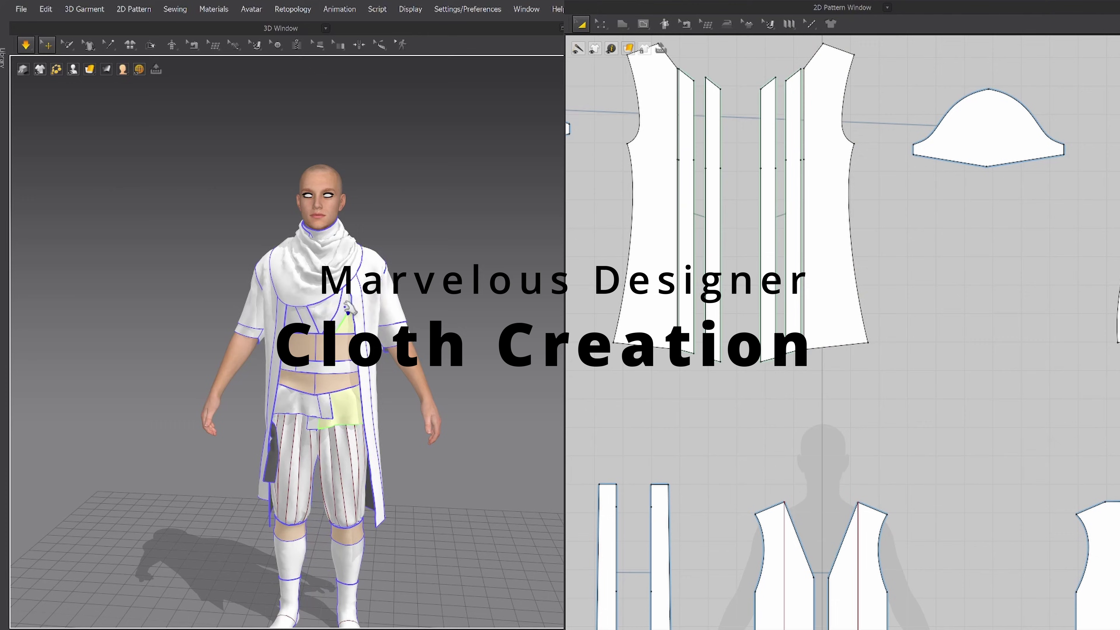
Step: Switch to Marvelous Designer and examine the draped outfit from all sides, selecting the coat's back panel
right_click_drag(462, 324, 344, 324)
left_click(343, 322)
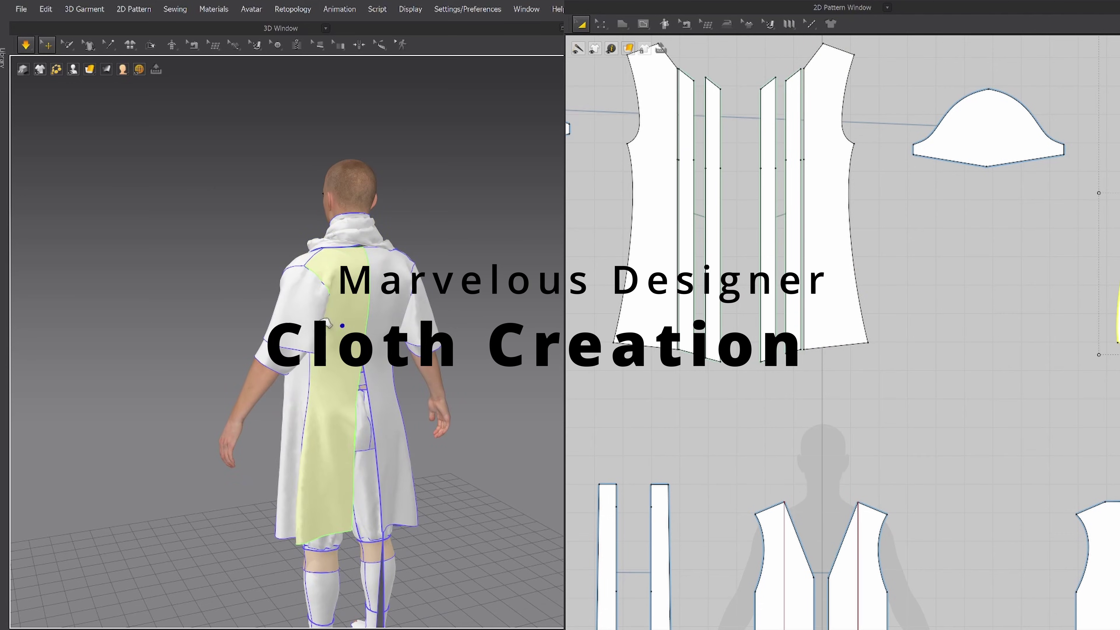
right_click_drag(498, 324, 397, 365)
scroll(425, 405, "down", 5)
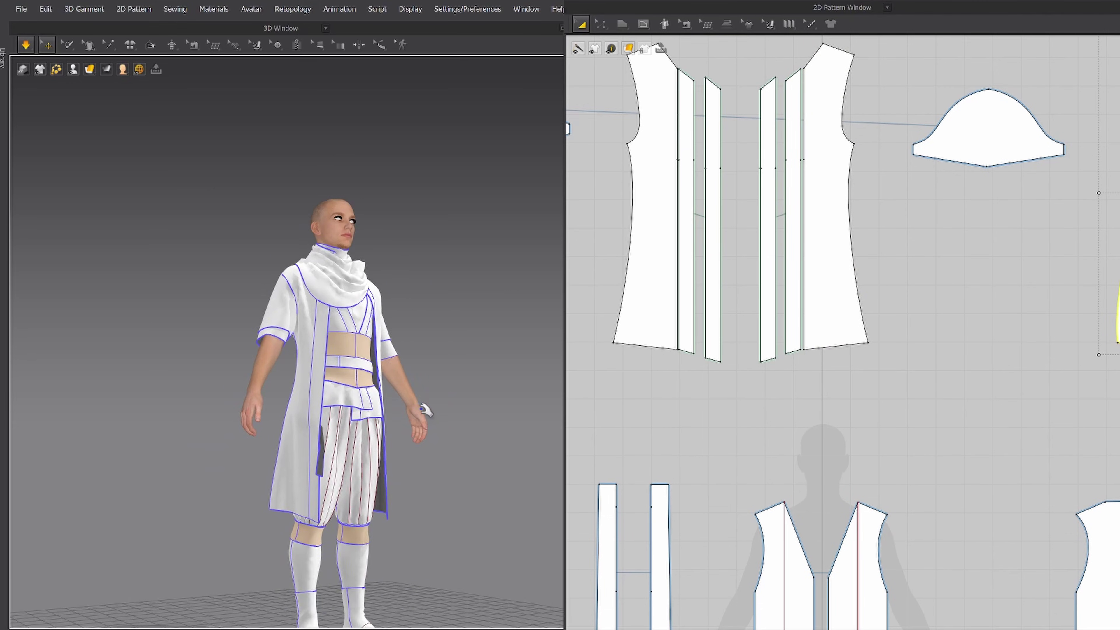
scroll(400, 585, "up", 3)
middle_click_drag(427, 587, 426, 430)
scroll(412, 465, "up", 3)
right_click_drag(455, 451, 436, 461)
scroll(441, 419, "down", 5)
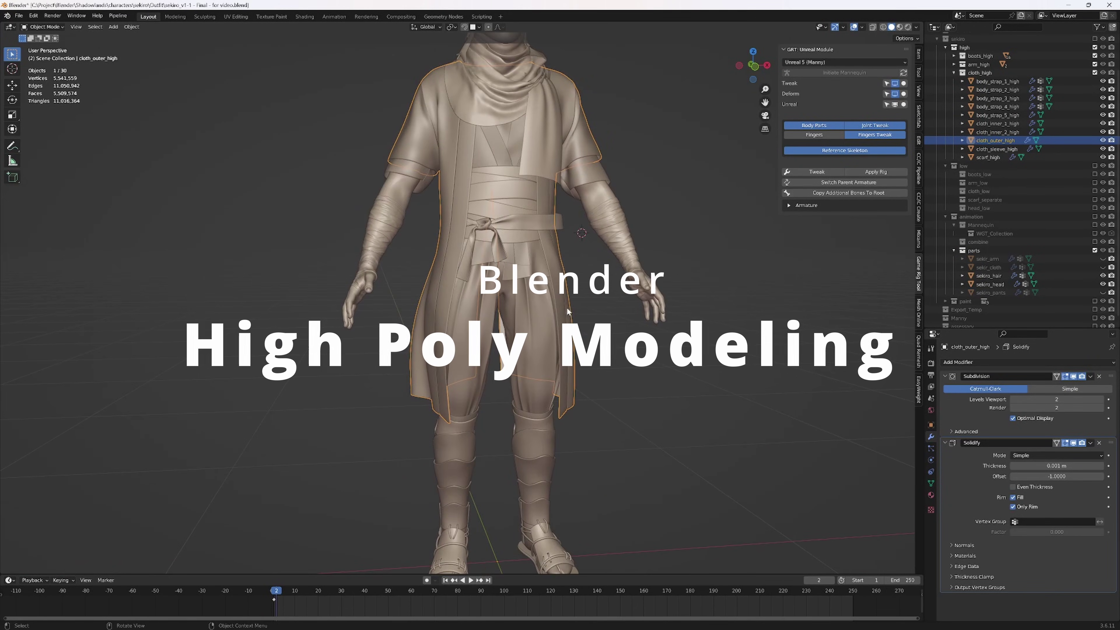
Step: Switch to Blender and examine the high-poly boots and their sandal straps up close
left_click(547, 308)
middle_click_drag(657, 379, 670, 254, "shift")
scroll(608, 334, "up", 3)
middle_click_drag(573, 364, 628, 350, "shift")
scroll(608, 357, "up", 3)
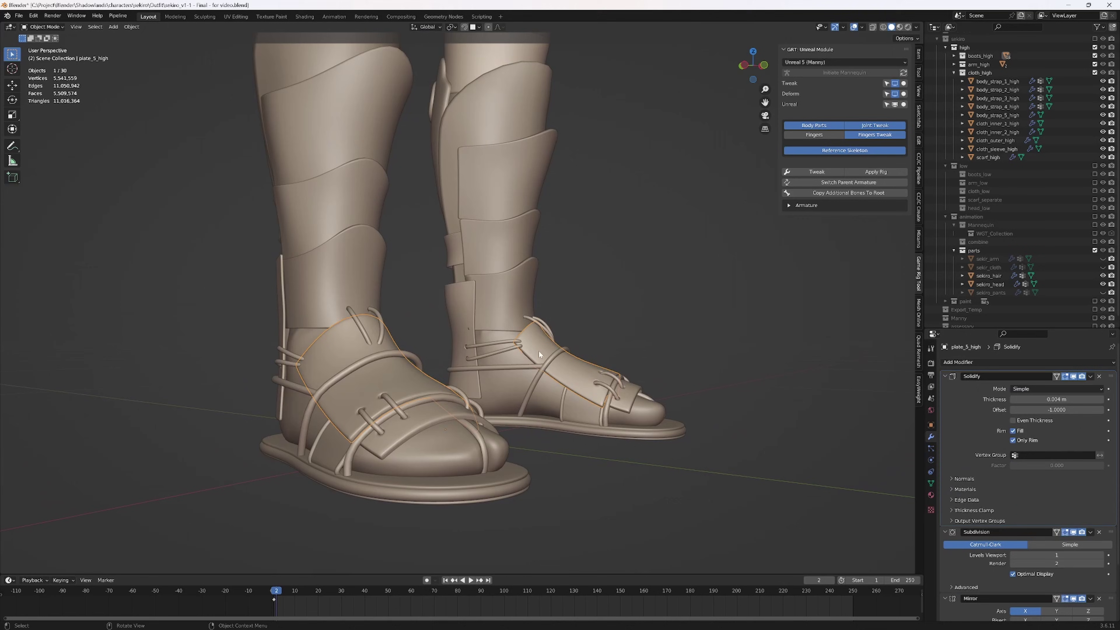
Step: Examine the high-poly leg plates and the full character outfit
middle_click_drag(507, 294, 608, 324, "shift")
scroll(559, 231, "down", 5)
middle_click_drag(547, 173, 569, 324, "shift")
scroll(569, 325, "down", 3)
middle_click_drag(569, 283, 576, 335, "shift")
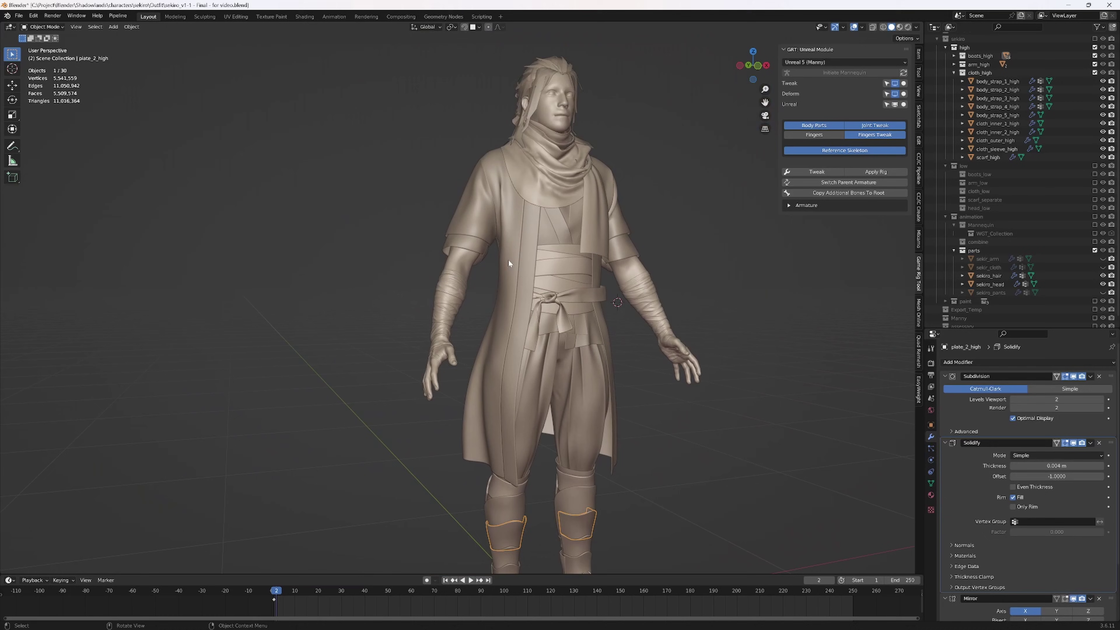
Step: Select the wrapped arm mesh arm_high and examine its bandages and hand from several sides
scroll(527, 293, "up", 3)
mouse_move(527, 293)
middle_mouse_down("shift")
mouse_move(503, 332)
mouse_move(524, 329)
mouse_move(524, 278)
middle_mouse_up("shift")
middle_click_drag(524, 278, 559, 296)
scroll(559, 296, "up", 5)
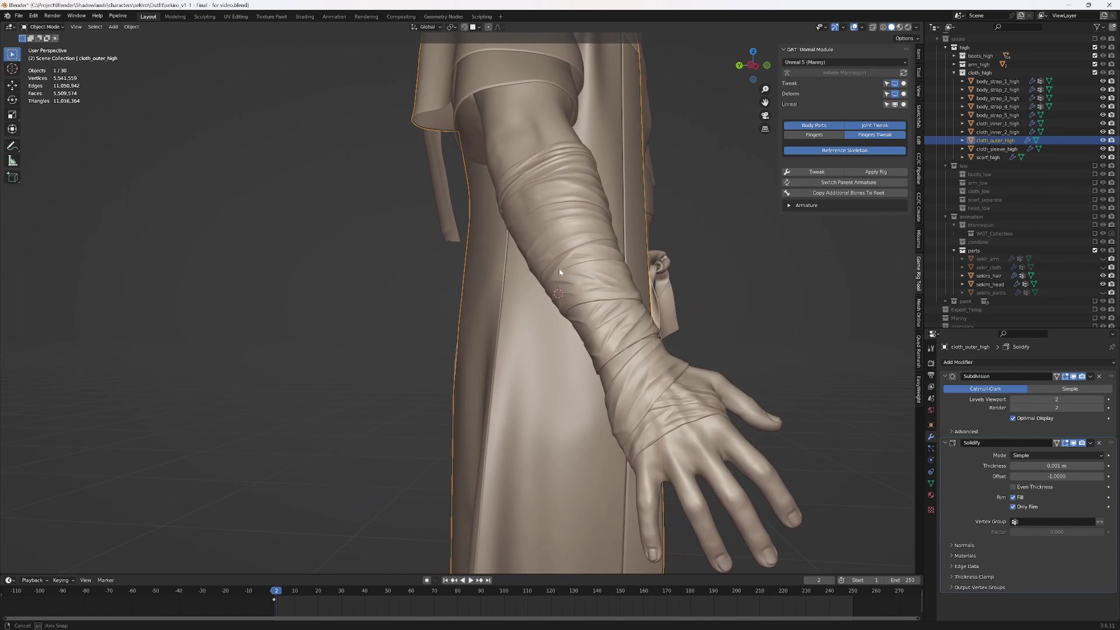
left_click(629, 258)
middle_click_drag(767, 279, 630, 257)
scroll(694, 303, "down", 1)
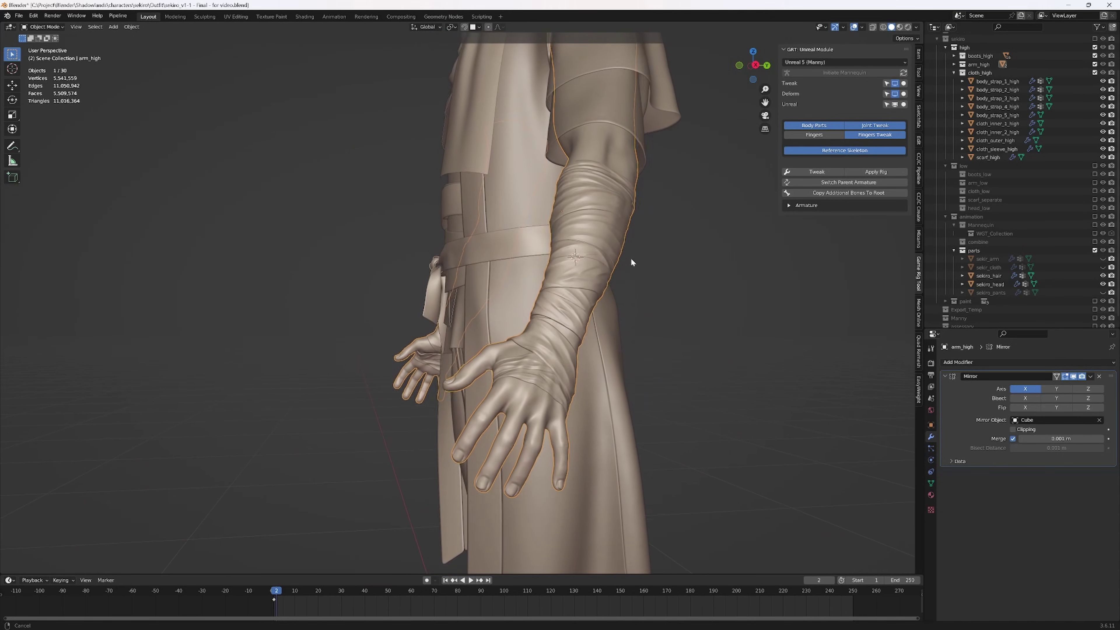
scroll(634, 306, "up", 3)
scroll(634, 305, "down", 4)
Step: Examine the scarf folds at the character's neck and select the scarf_high mesh
middle_click_drag(597, 203, 652, 291)
scroll(542, 339, "up", 7)
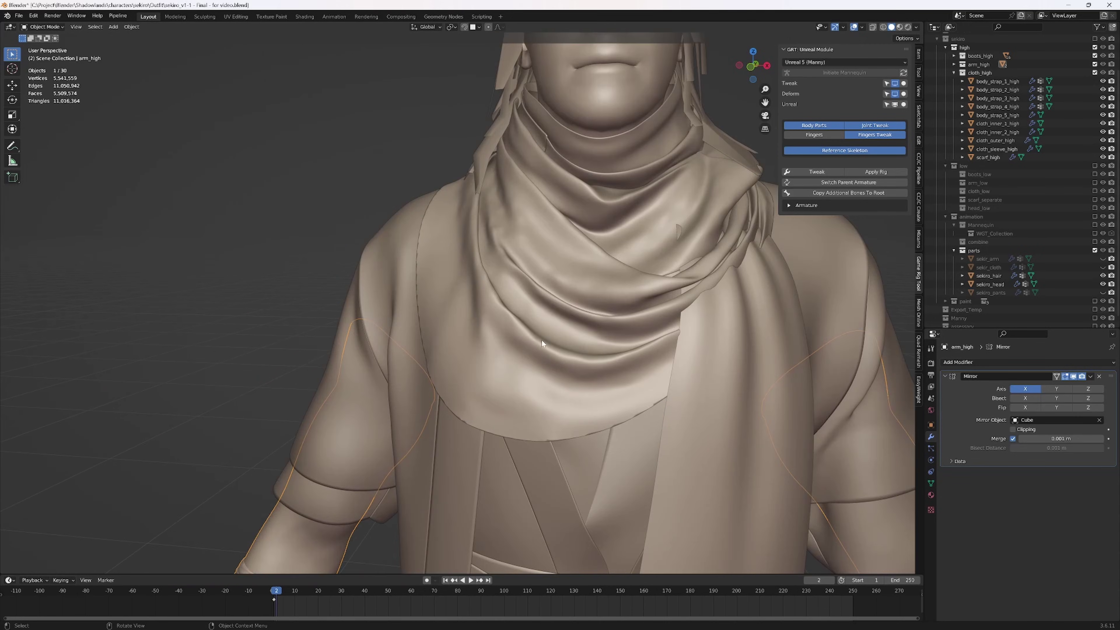
middle_click_drag(542, 340, 600, 339)
scroll(601, 338, "down", 2)
left_click(698, 344)
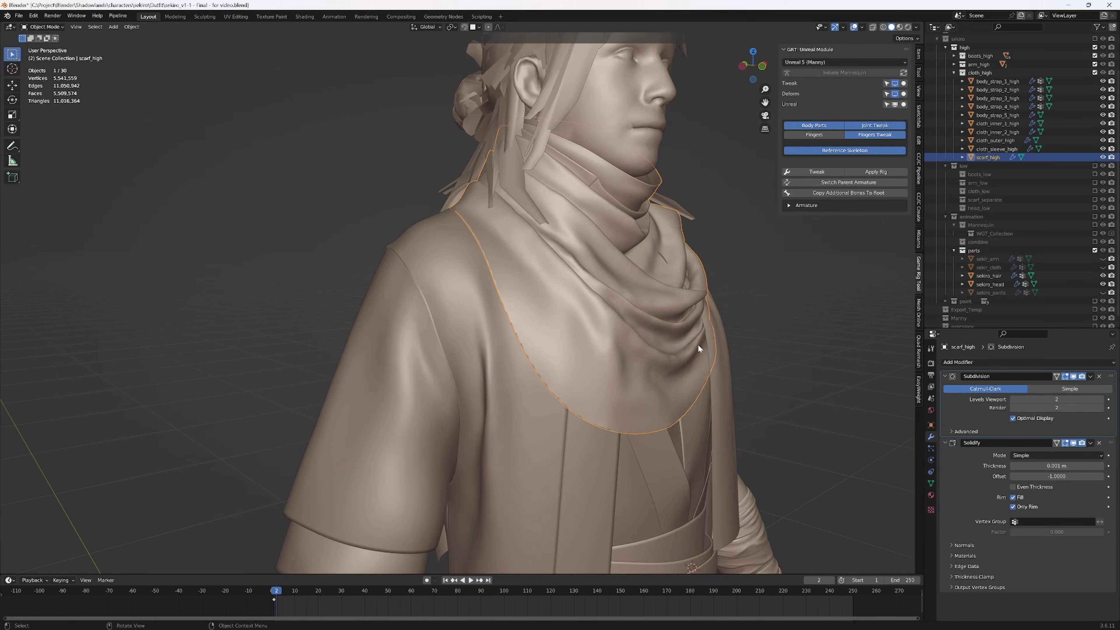
Step: Examine the high-poly outfit below the scarf, down the coat and waist
middle_click_drag(697, 344, 729, 358)
scroll(729, 358, "down", 3)
middle_click_drag(703, 427, 574, 291, "shift")
scroll(573, 291, "down", 3)
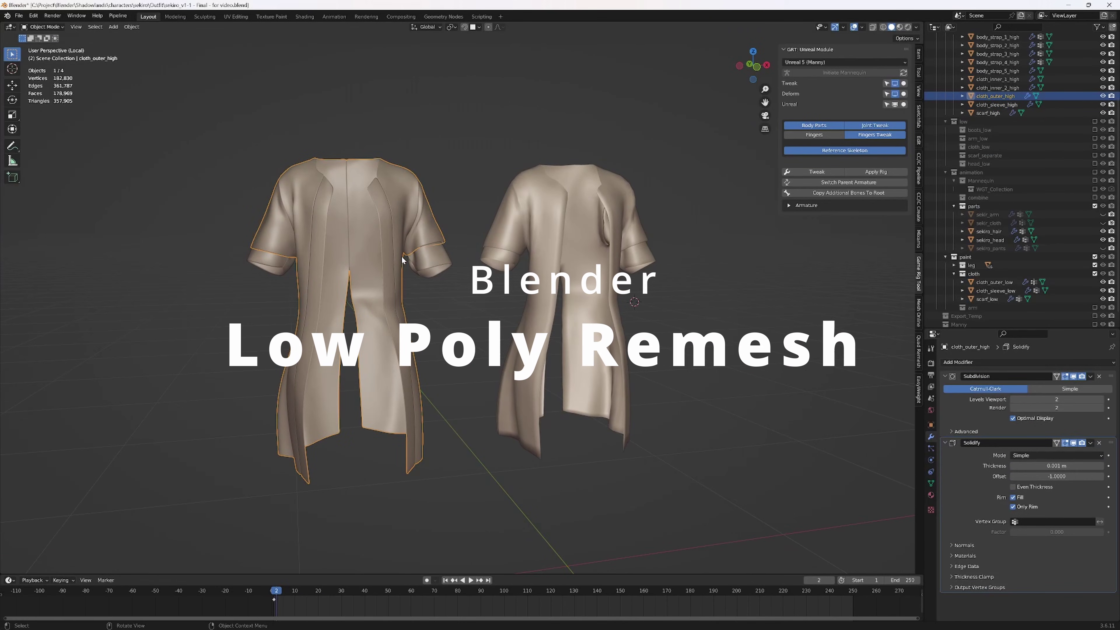
Step: Examine the cloth_outer_high coat's wireframe in Edit Mode and return to Object Mode
key("Tab")
middle_click_drag(463, 299, 446, 294)
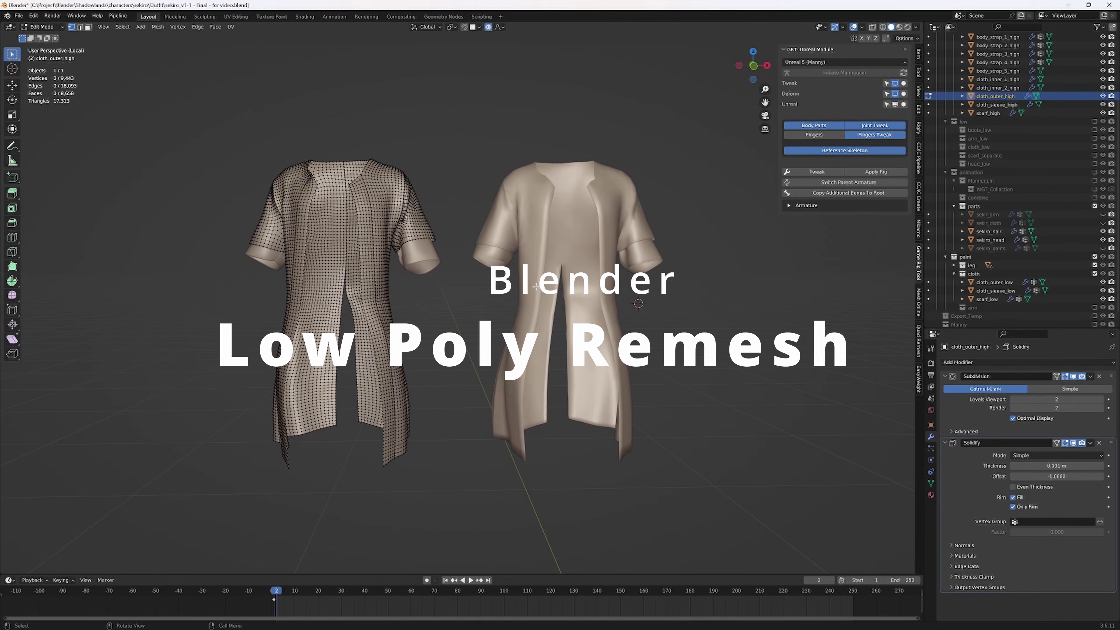
key("Tab")
Step: Select the high-poly and low-poly coats with their sleeves and open all four meshes in Edit Mode
left_click_drag(170, 109, 725, 477)
key("Tab")
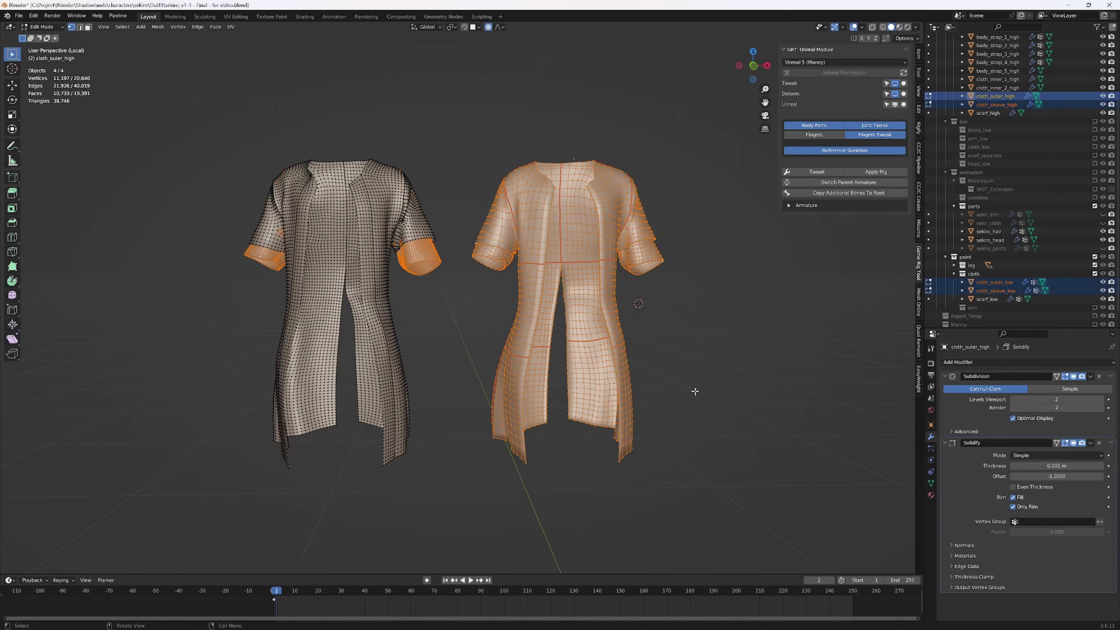
middle_click_drag(697, 423, 693, 400)
Step: Clear the mesh selection and select the low-poly coat's geometry to compare its density with the high-poly coat
key("alt+a")
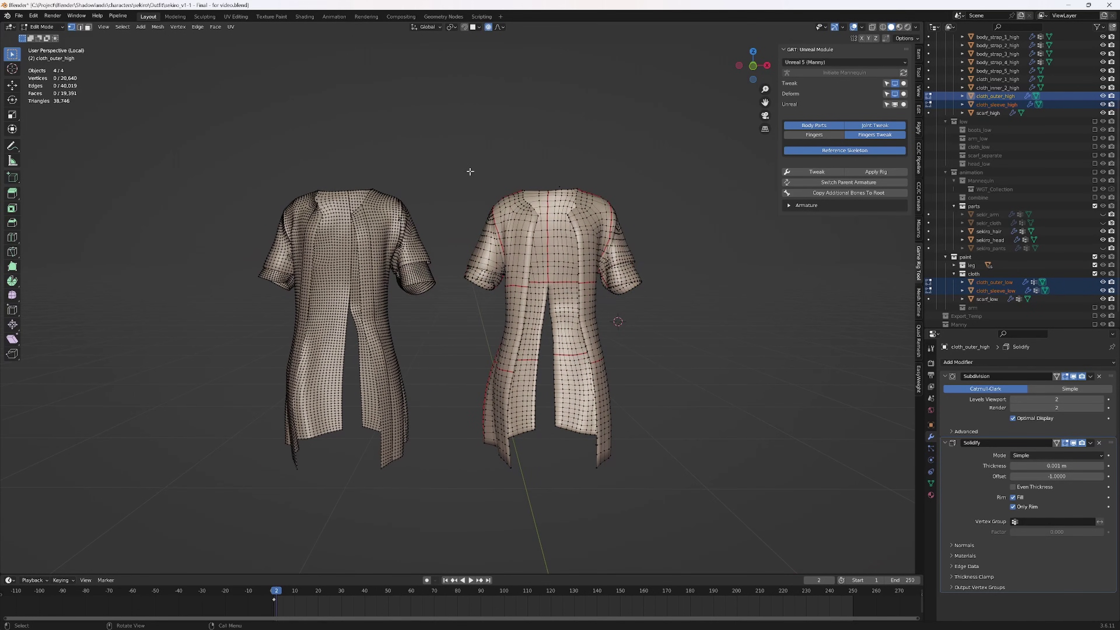
left_click_drag(678, 494, 679, 493)
middle_click_drag(690, 470, 675, 467)
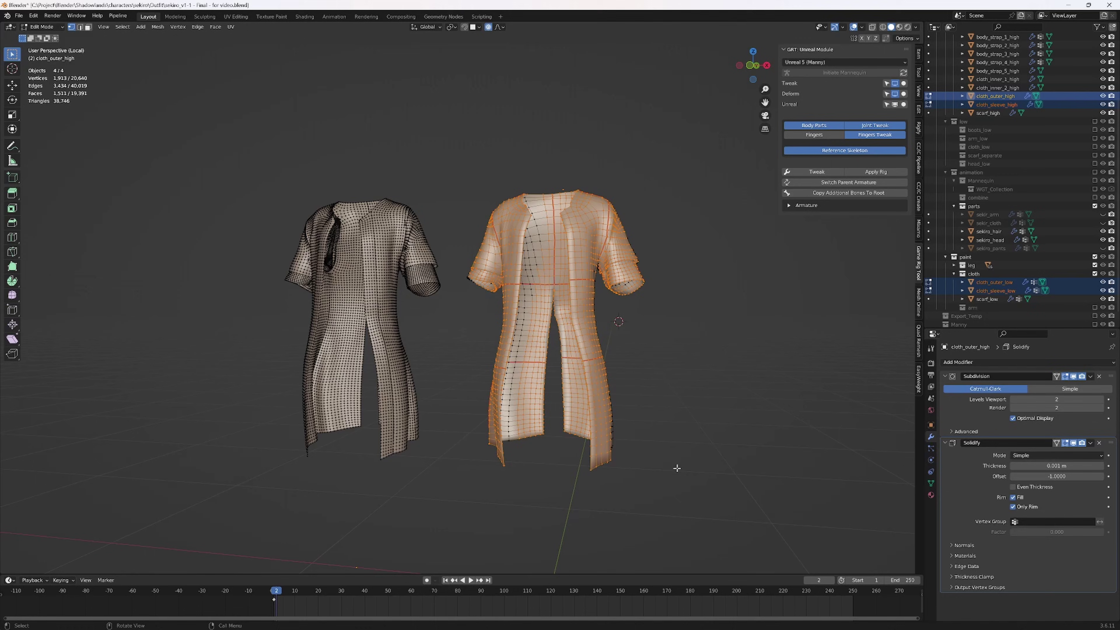
Step: Leave Edit Mode and move the arm_low mesh along the X axis so it stands beside the arm_high mesh
key("Tab")
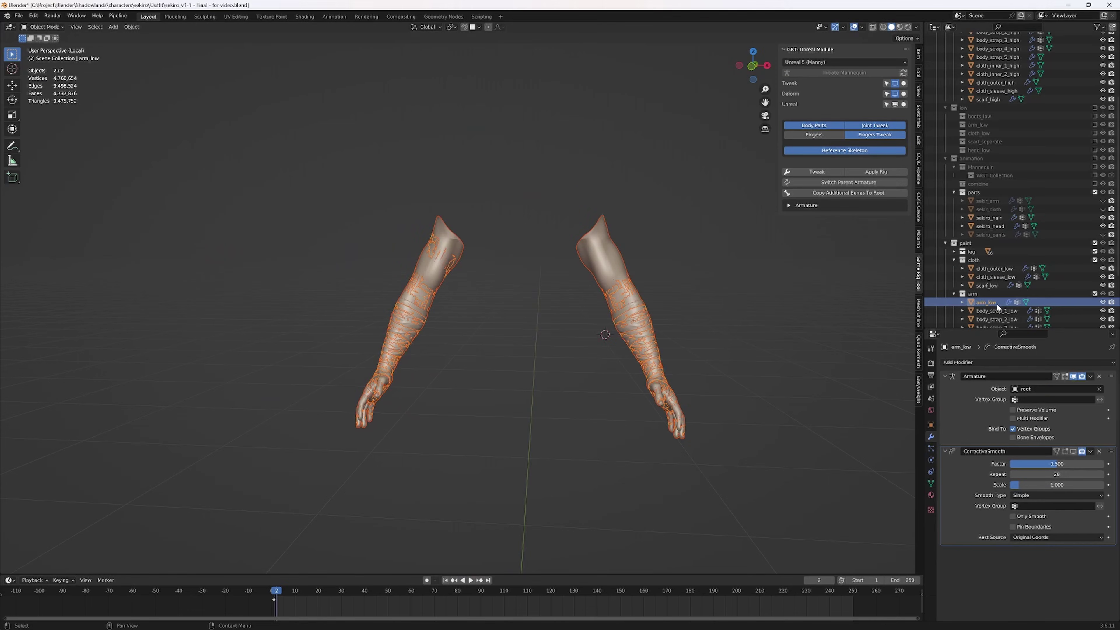
key("shift+d")
key("x")
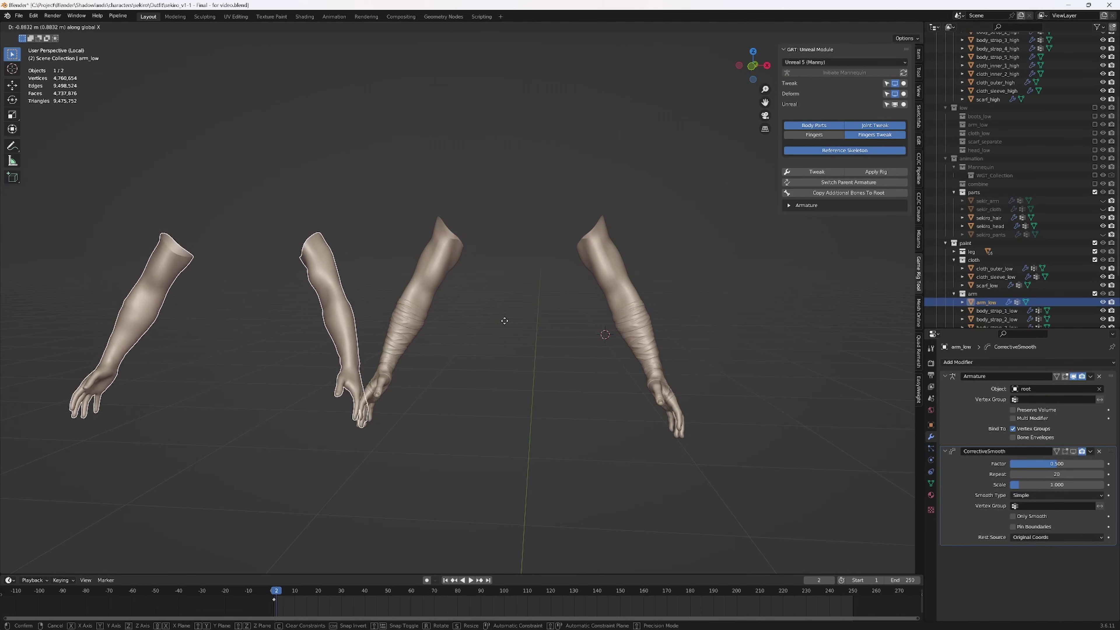
left_click(431, 323)
Step: Examine the arm_low mesh's topology in Edit Mode and return to Object Mode
middle_click_drag(504, 352, 659, 325, "shift")
middle_click_drag(461, 355, 596, 346, "shift")
scroll(494, 297, "up", 5)
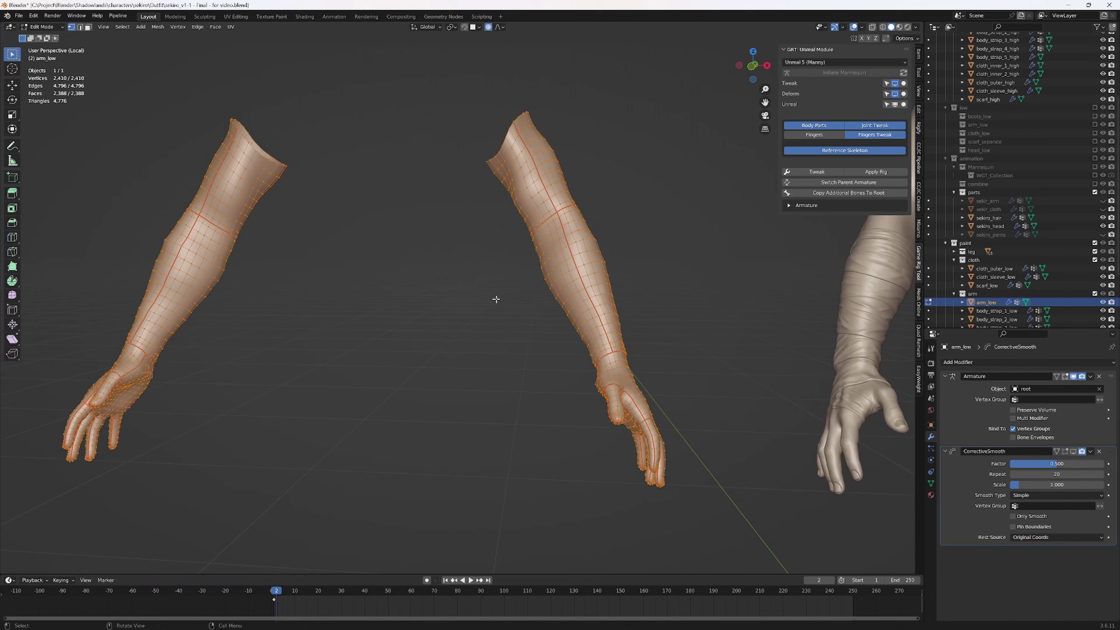
middle_click_drag(495, 298, 611, 308, "shift")
middle_click_drag(540, 309, 185, 348)
key("Tab")
Step: Open the arm_high mesh in Edit Mode and examine its wireframe around the forearm wraps
scroll(574, 326, "down", 3)
left_click(379, 338)
scroll(528, 355, "up", 4)
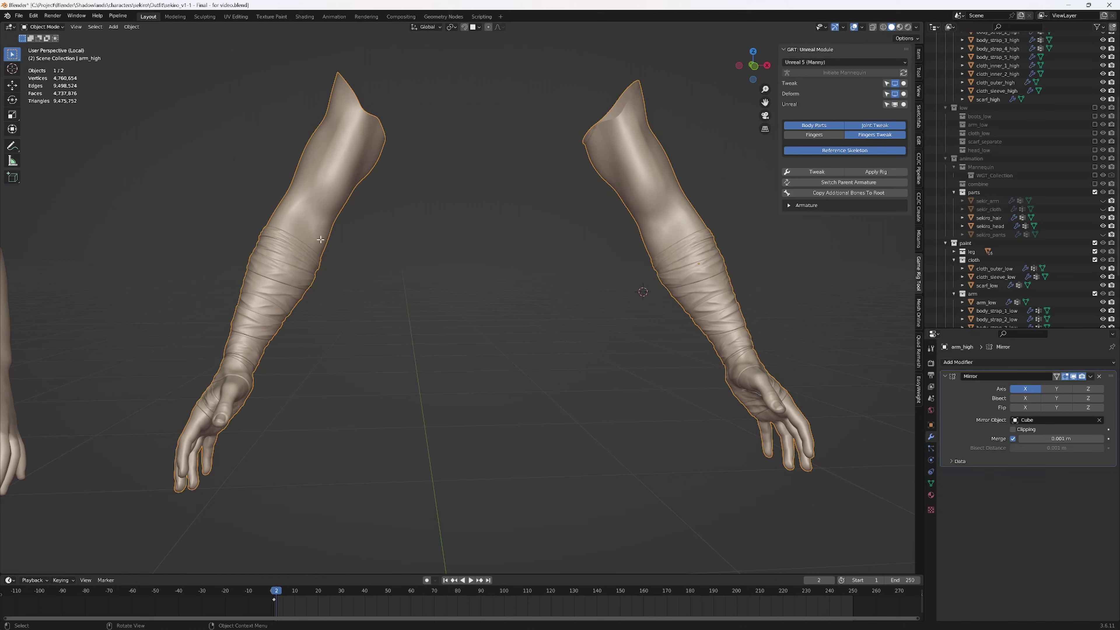
key("Tab")
middle_click_drag(396, 330, 610, 344)
scroll(610, 344, "up", 3)
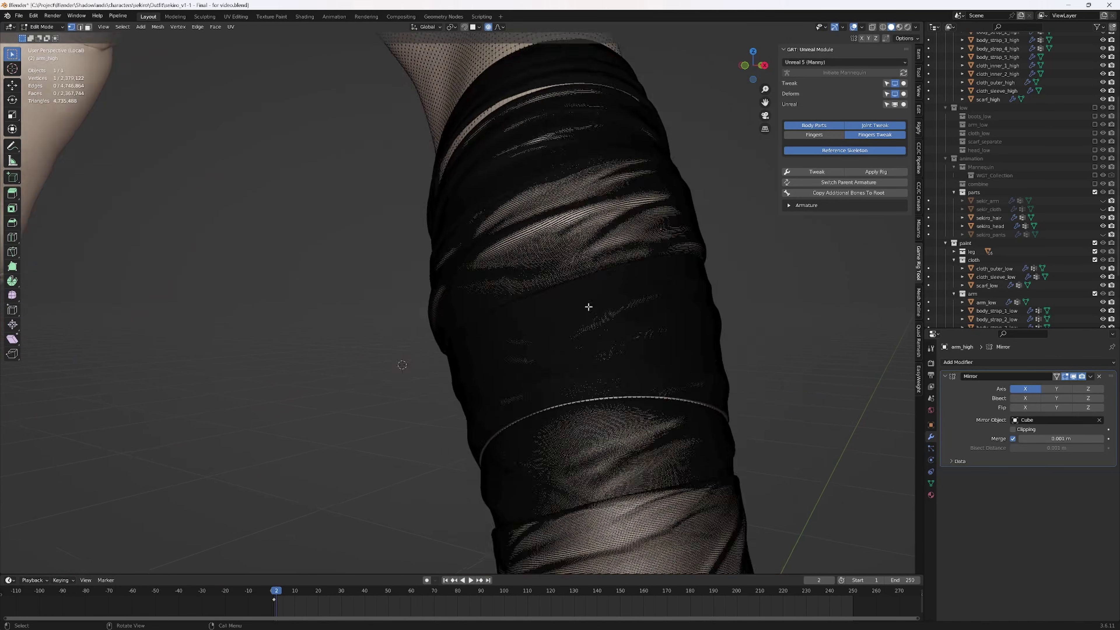
scroll(587, 307, "down", 6)
middle_click_drag(535, 366, 673, 307)
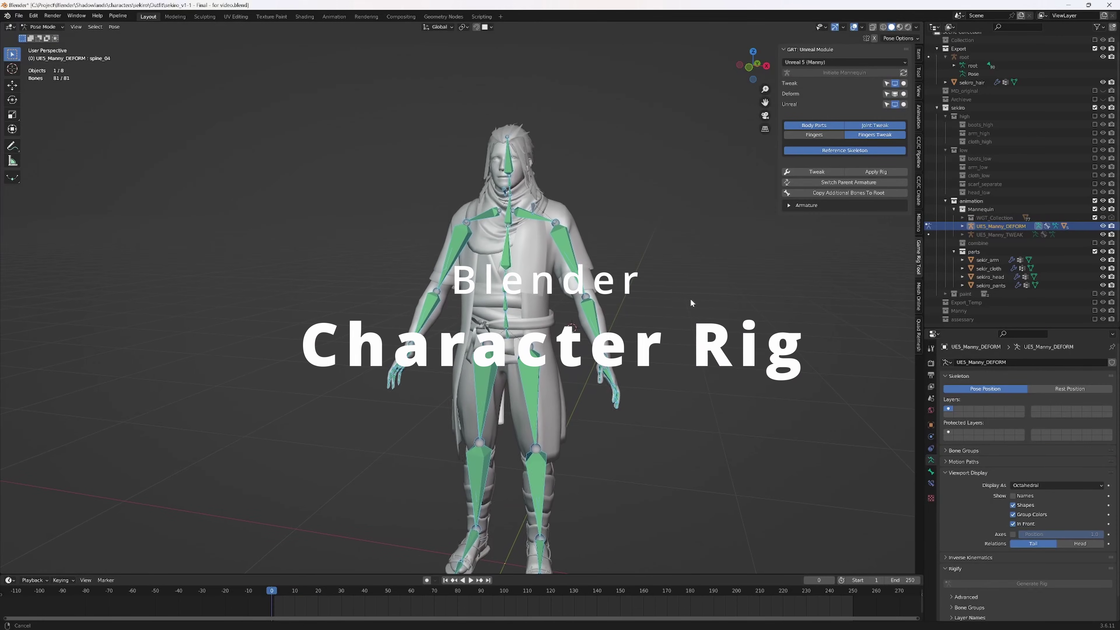
Step: Pose the UE5_Manny_DEFORM arms by rotating the left upper arm bone -35.1° and the right upper arm bone 28.1°
key("r")
middle_click_drag(736, 303, 715, 291)
left_click(591, 309)
key("r")
left_click(782, 274)
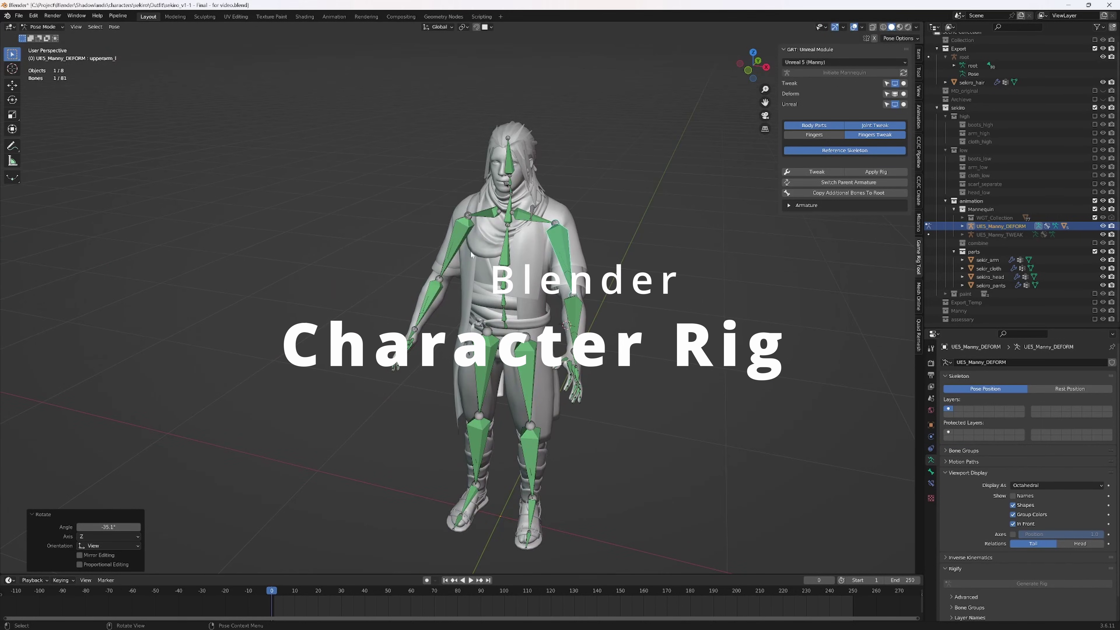
key("r")
left_click(461, 236)
key("r")
left_click(452, 290)
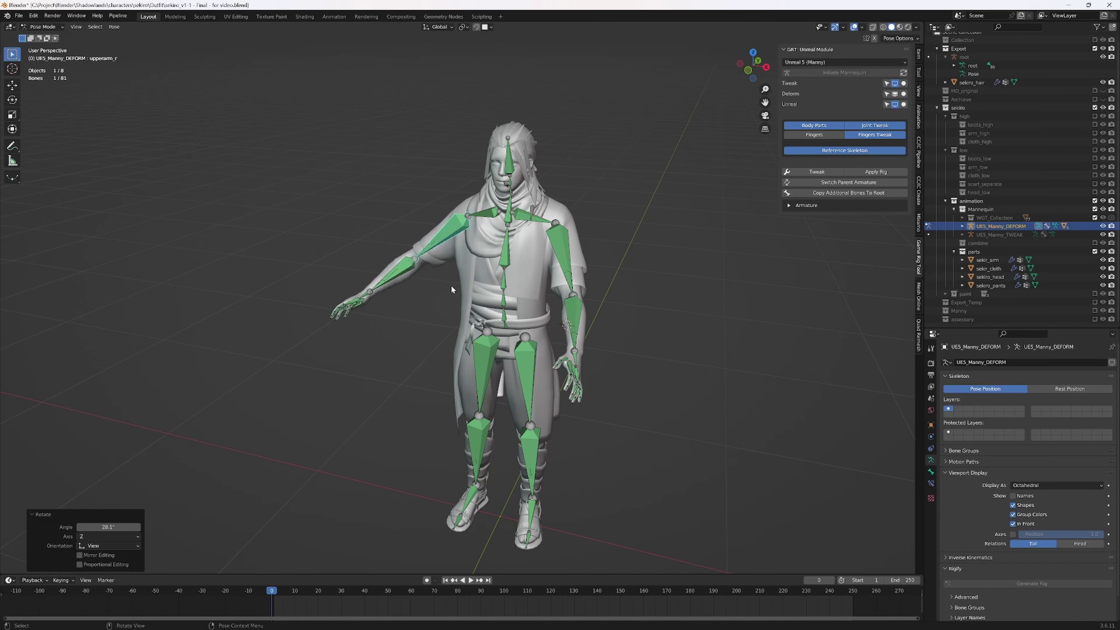
Step: Rotate the head bone and a chest spine bone so the character's upper body leans to one side
left_click(512, 170)
middle_click_drag(656, 268, 666, 253)
left_click(656, 209)
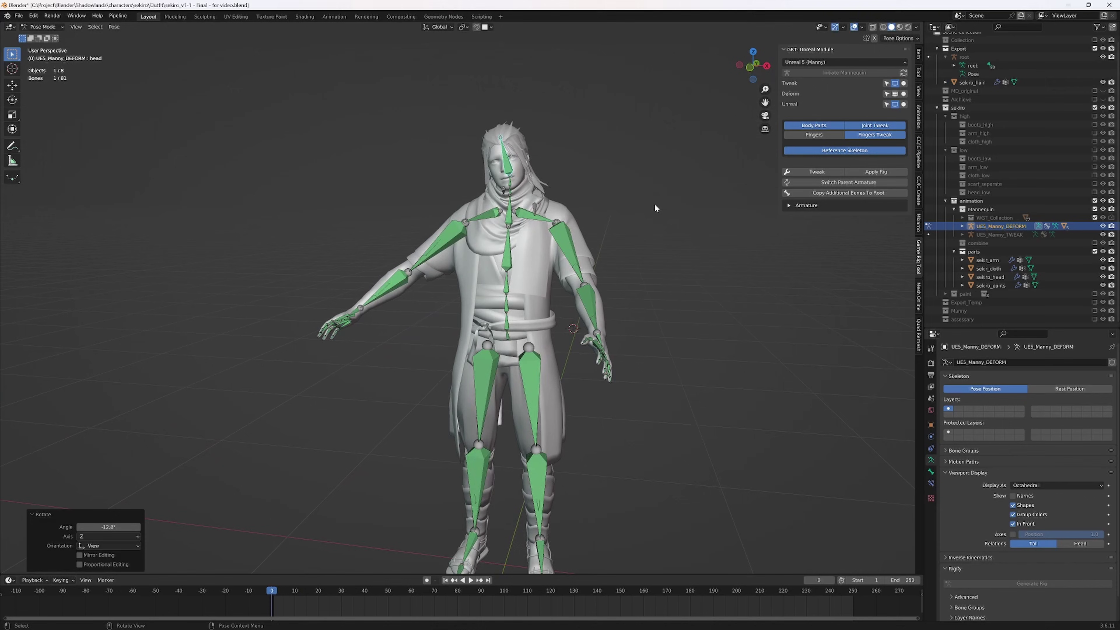
left_click(510, 258)
key("r")
left_click(522, 243)
Step: Rotate the left thigh bone -49.1° outward and bend the left calf bone backward
left_click(535, 383)
key("r")
left_click(618, 356)
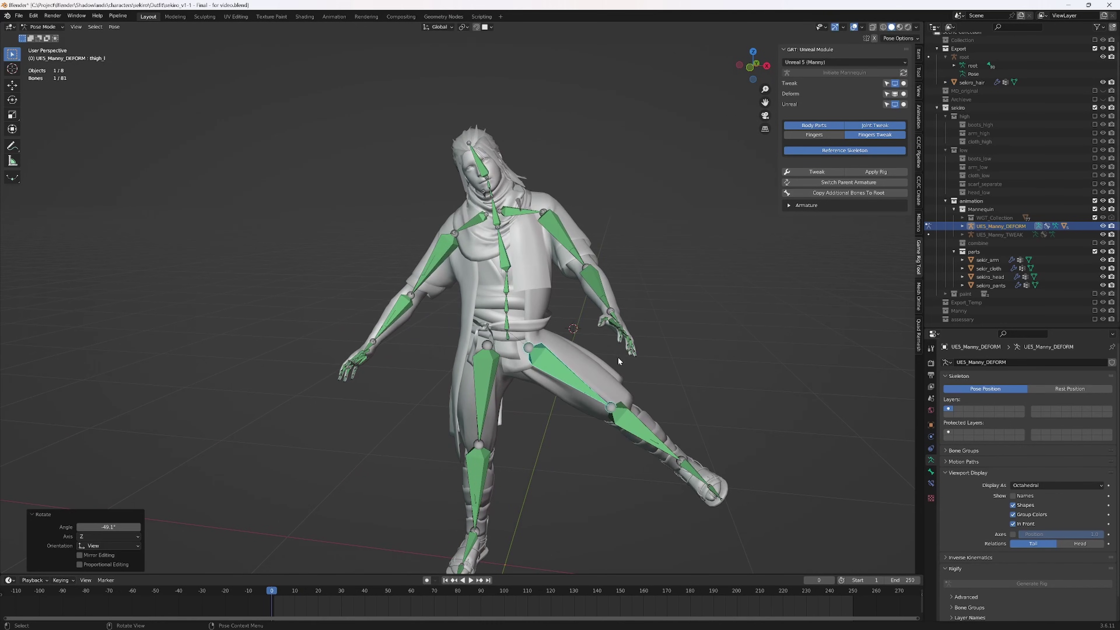
middle_click_drag(618, 356, 543, 359)
left_click(614, 477)
key("r")
left_click(612, 374)
Step: Rotate the right thigh bone and bend the right calf bone by 79.2°
middle_click_drag(611, 374, 689, 348)
left_click(589, 295)
key("r")
left_click(569, 331)
left_click(649, 378)
key("r")
left_click(653, 386)
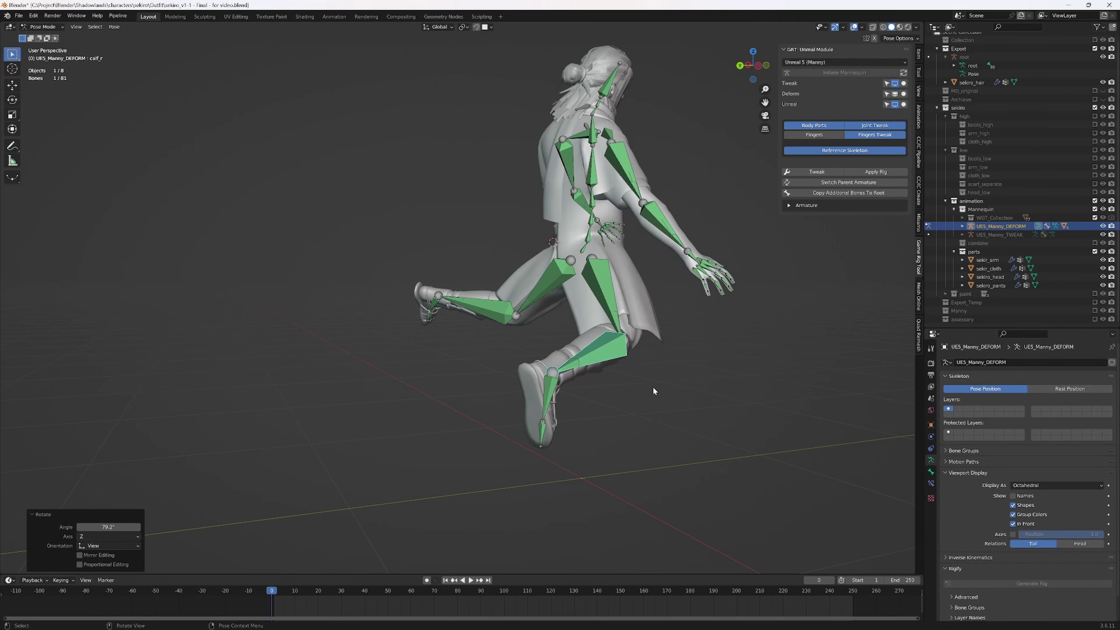
Step: Rotate the right hand's index metacarpal bone to spread the index finger
middle_click_drag(652, 386, 608, 289)
scroll(604, 275, "up", 8)
left_click(588, 262)
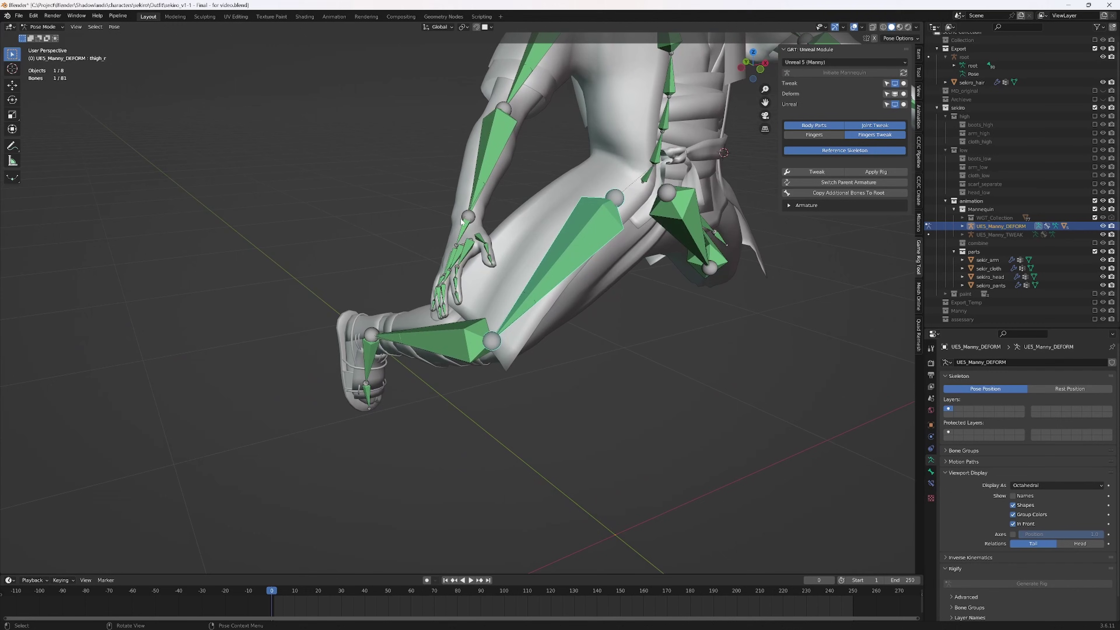
left_click(561, 236)
left_click(481, 260)
key("r")
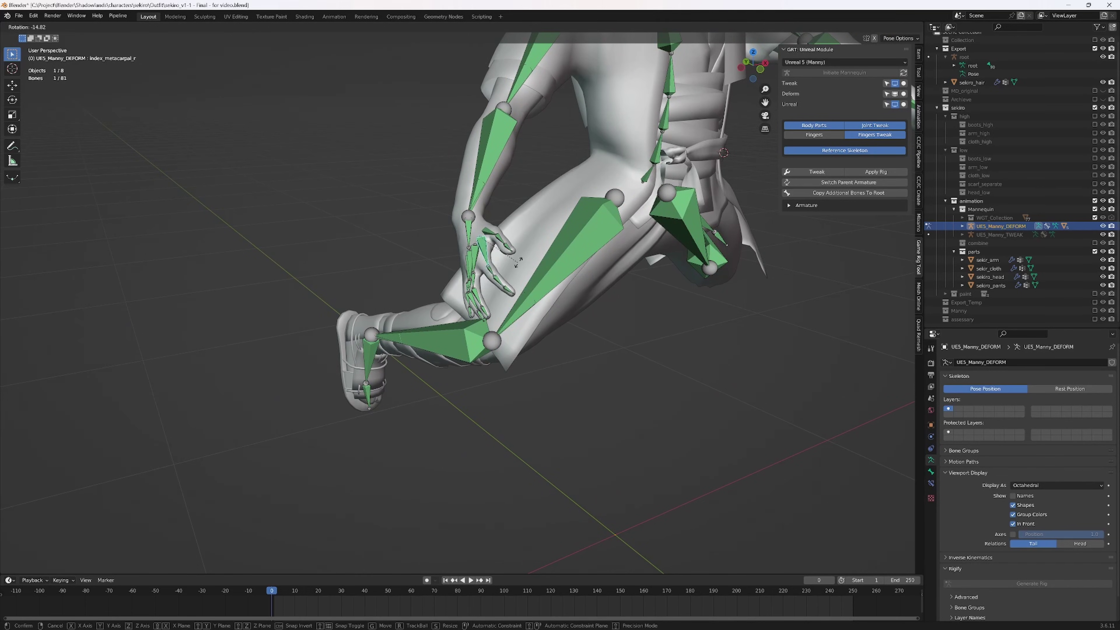
left_click(494, 271)
Step: Rotate the right index finger's index_02_r bone and its tip bone
left_click(515, 264)
left_click(507, 274)
key("r")
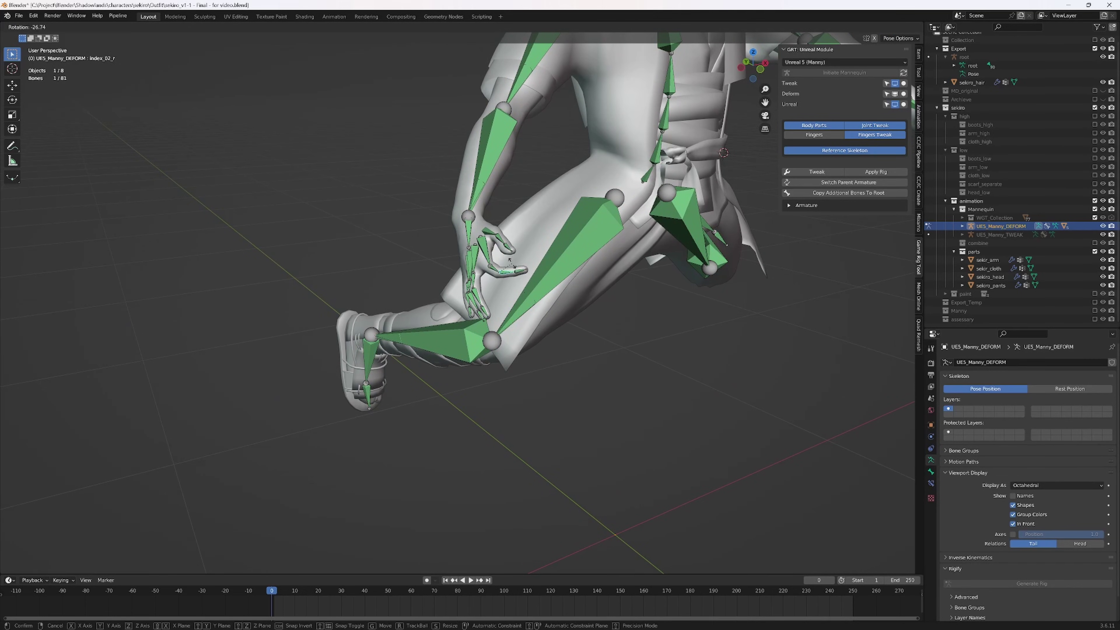
left_click(513, 267)
left_click(519, 270)
key("r")
left_click(519, 262)
Step: Leave Pose Mode and open the sekir_cloth mesh in Weight Paint mode with the armature's bones shown
scroll(519, 263, "down", 3)
middle_click_drag(600, 384, 566, 313)
key("ctrl+Tab")
left_click(590, 312)
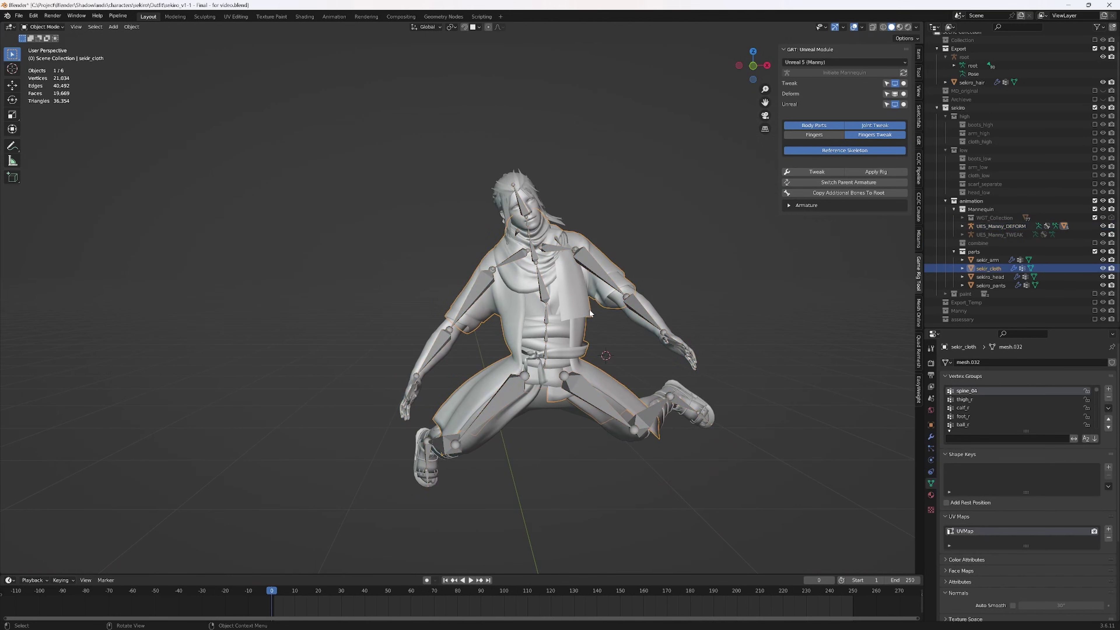
key("q")
left_click(593, 326)
middle_click_drag(592, 304, 559, 306)
scroll(557, 300, "up", 2)
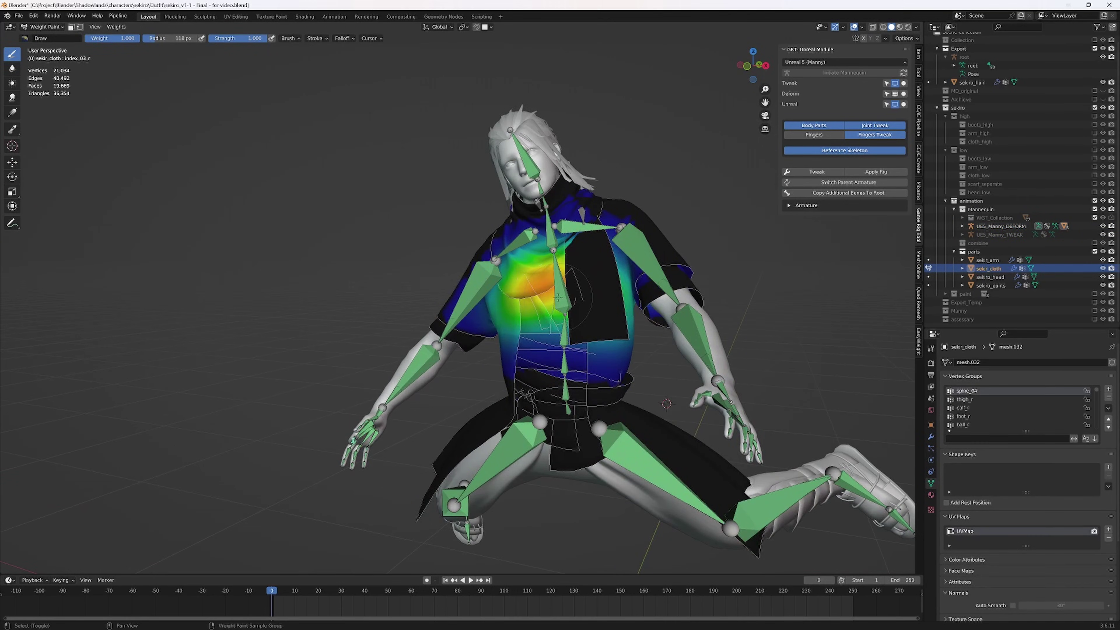
Step: Examine the cloth's weight distribution for the left clavicle and several other bones
right_click(552, 243, "shift")
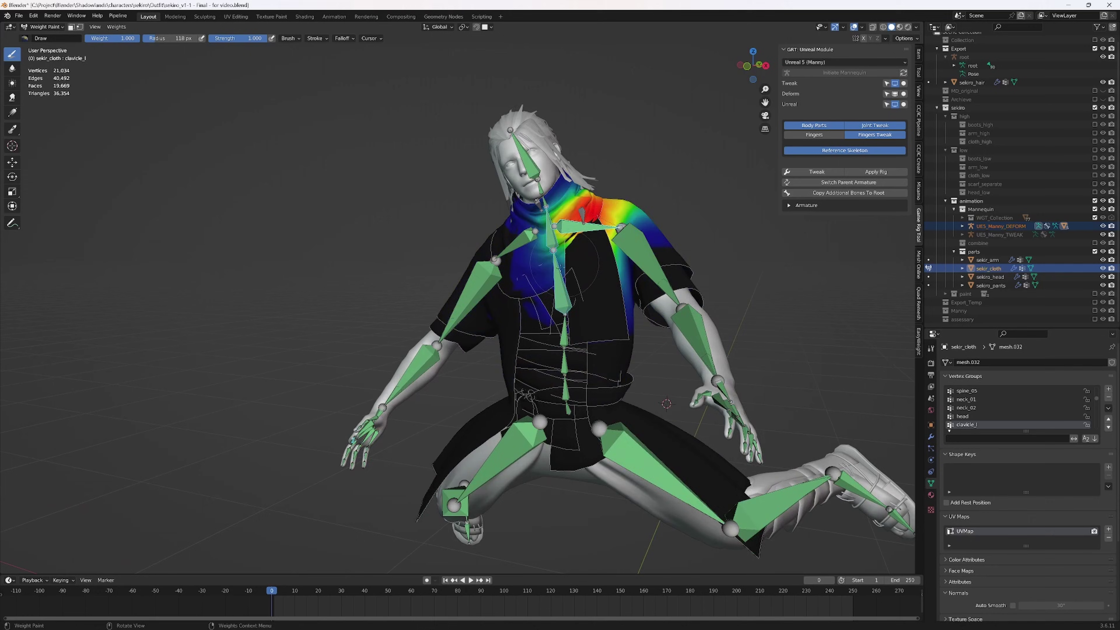
middle_click_drag(559, 265, 574, 251)
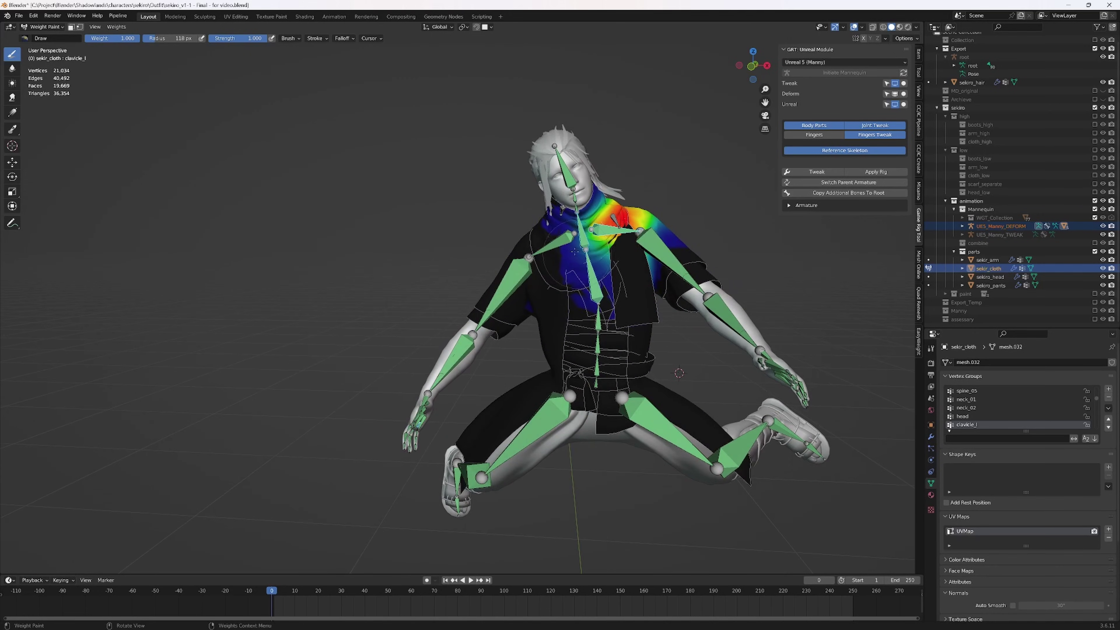
left_click(520, 276, "shift")
middle_click_drag(519, 275, 508, 230, "shift")
left_click(589, 276, "shift")
mouse_move(721, 341)
middle_mouse_down()
mouse_move(660, 341)
mouse_move(718, 354)
mouse_move(687, 349)
mouse_move(697, 333)
mouse_move(768, 347)
mouse_move(573, 234)
middle_mouse_up()
Step: Return to Object Mode and hide the UE5_Manny_DEFORM armature
key("q")
left_click(641, 341)
left_click(573, 234)
key("h")
middle_click_drag(637, 317, 769, 358)
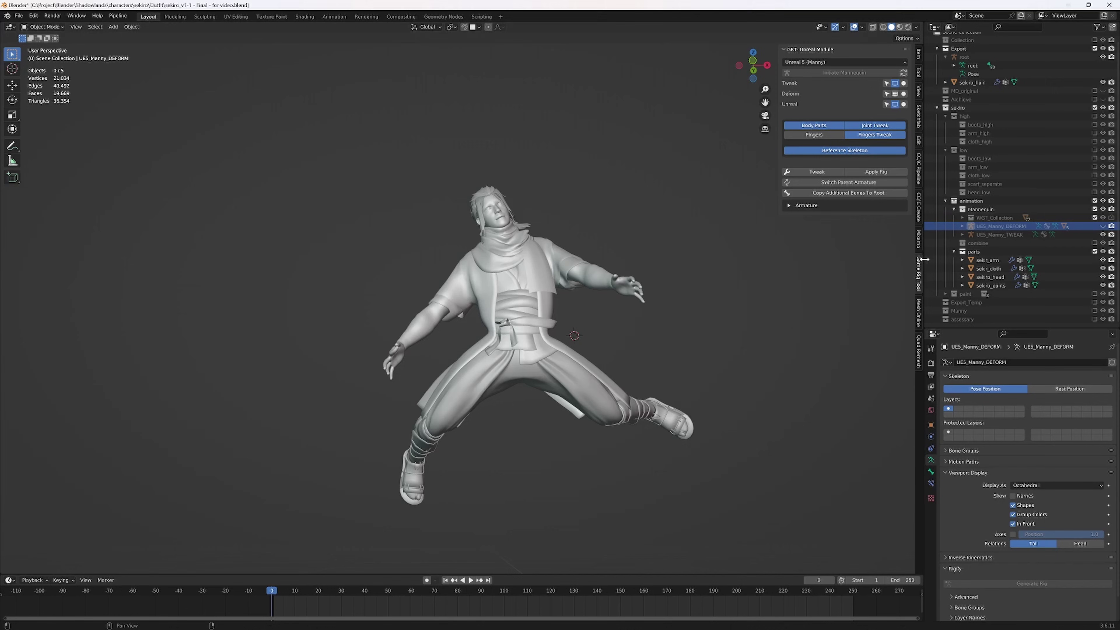
Step: Show the Voxel Heat Diffuse Skinning settings and inspect the posed character's deformation
left_click(920, 320)
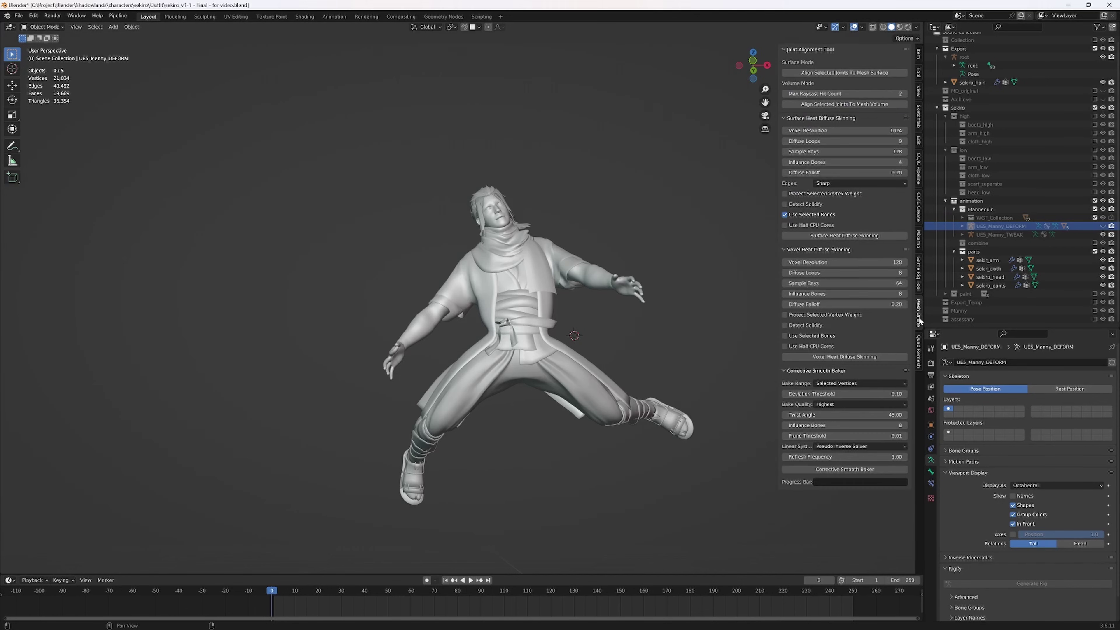
middle_click_drag(750, 374, 688, 357)
scroll(542, 274, "up", 3)
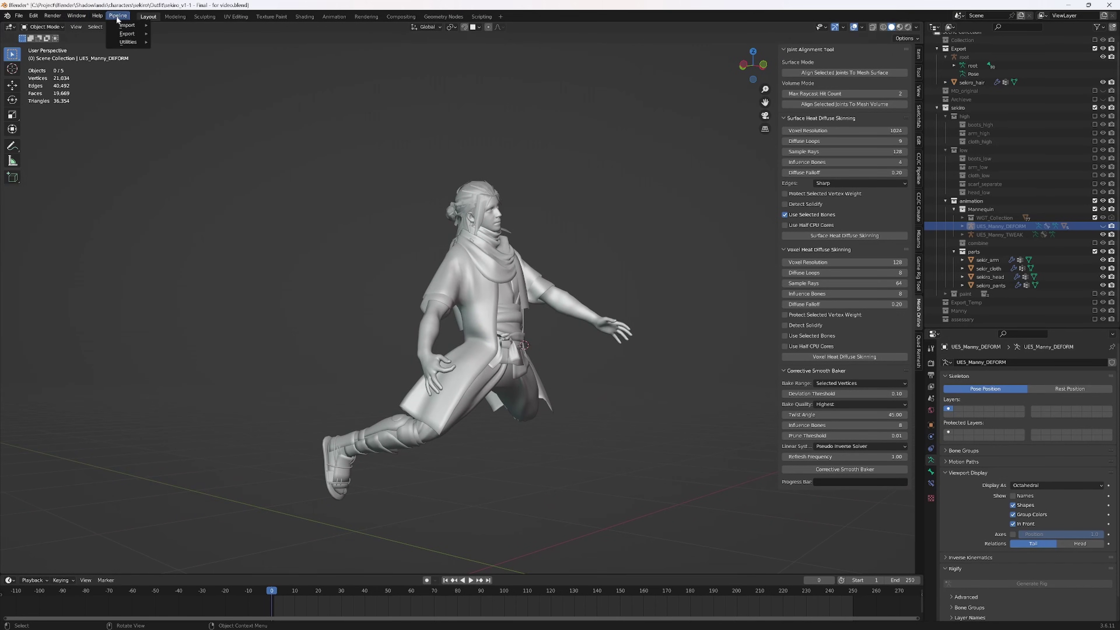
Step: Open the Send to Unreal export settings dialog and move it closer to the character
mouse_move(130, 44)
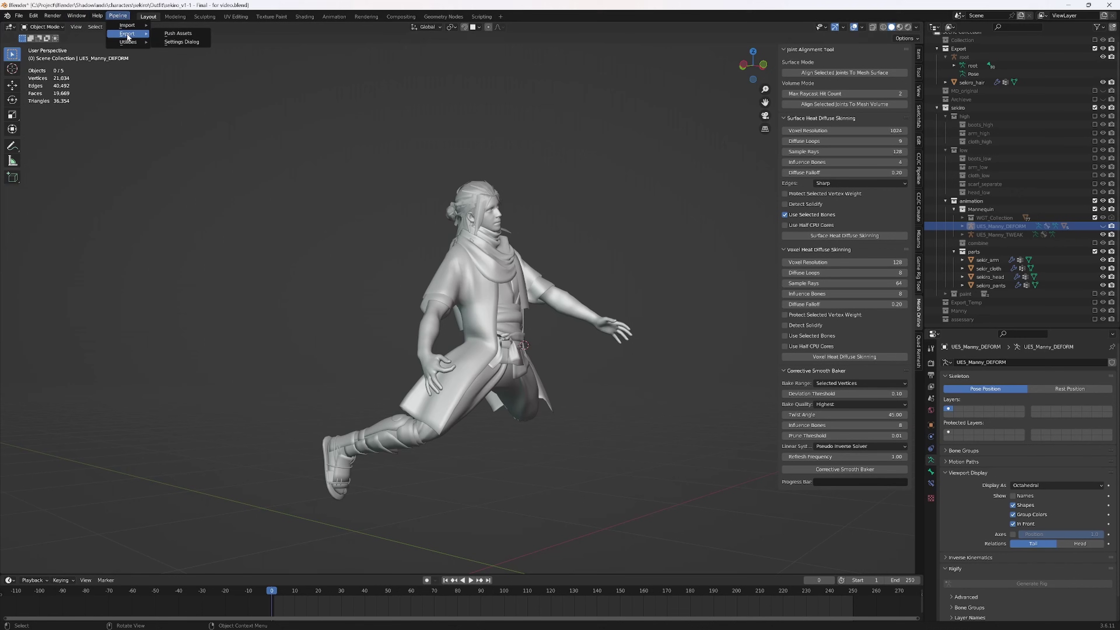
left_click(174, 43)
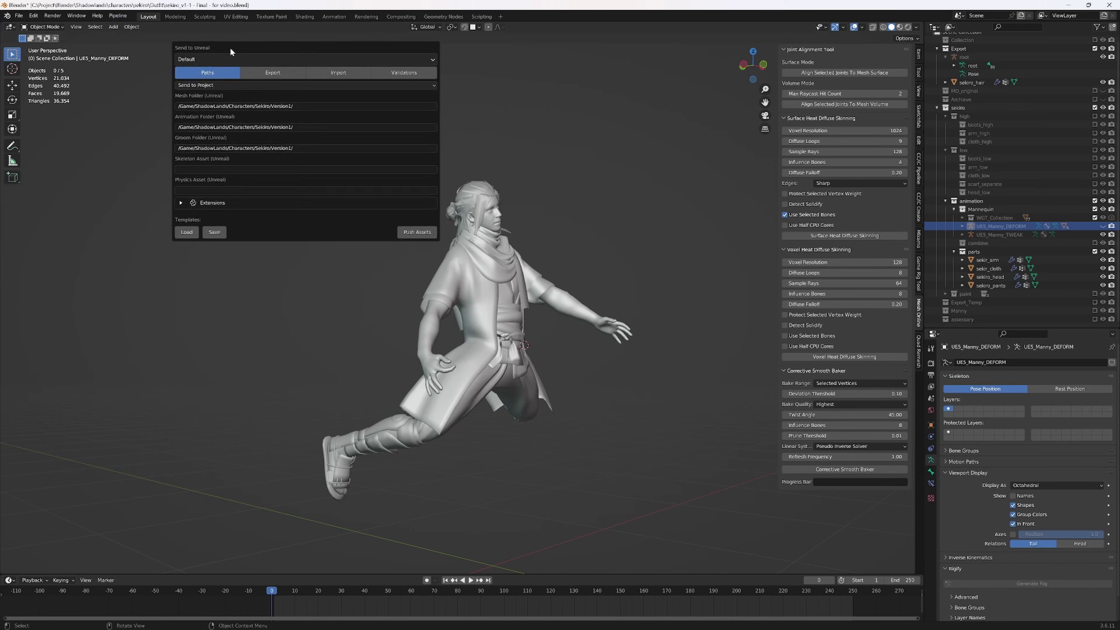
left_click_drag(231, 47, 277, 110)
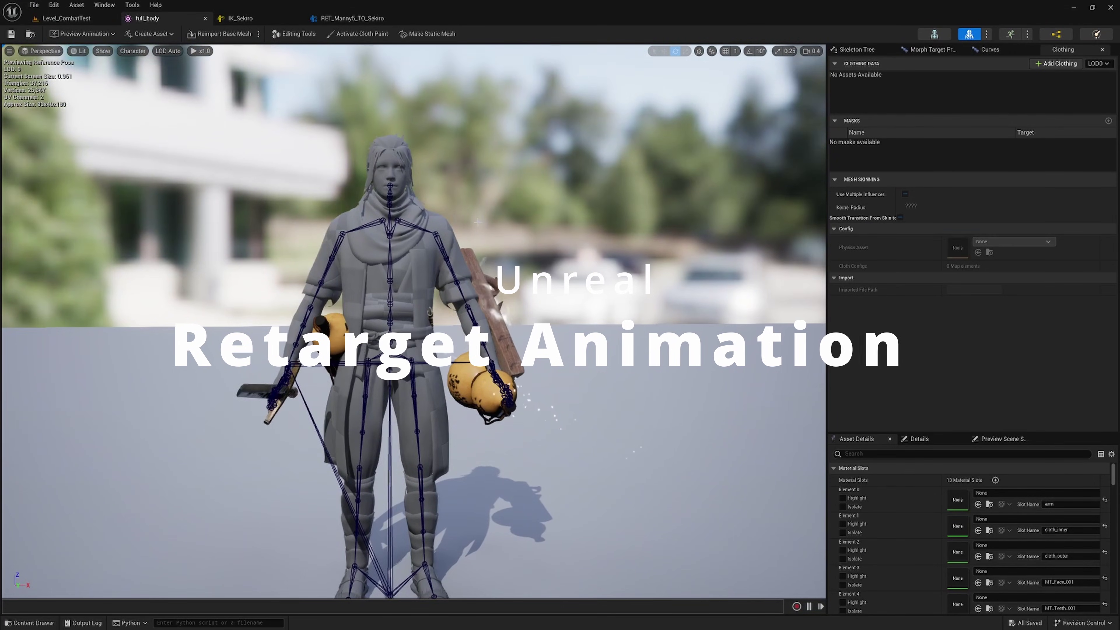
Step: Switch to Unreal Engine's IK_Sekiro rig and examine its skeleton, IK goals and retarget chains
left_click(246, 23)
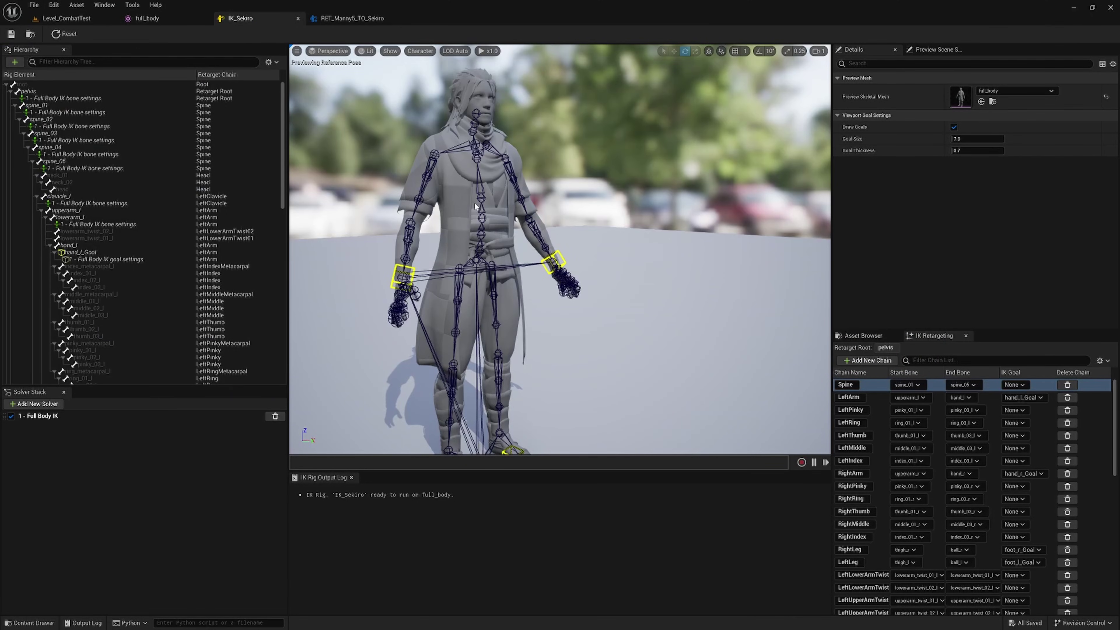
scroll(476, 207, "down", 3)
scroll(485, 209, "up", 3)
scroll(520, 216, "down", 3)
scroll(543, 216, "up", 5)
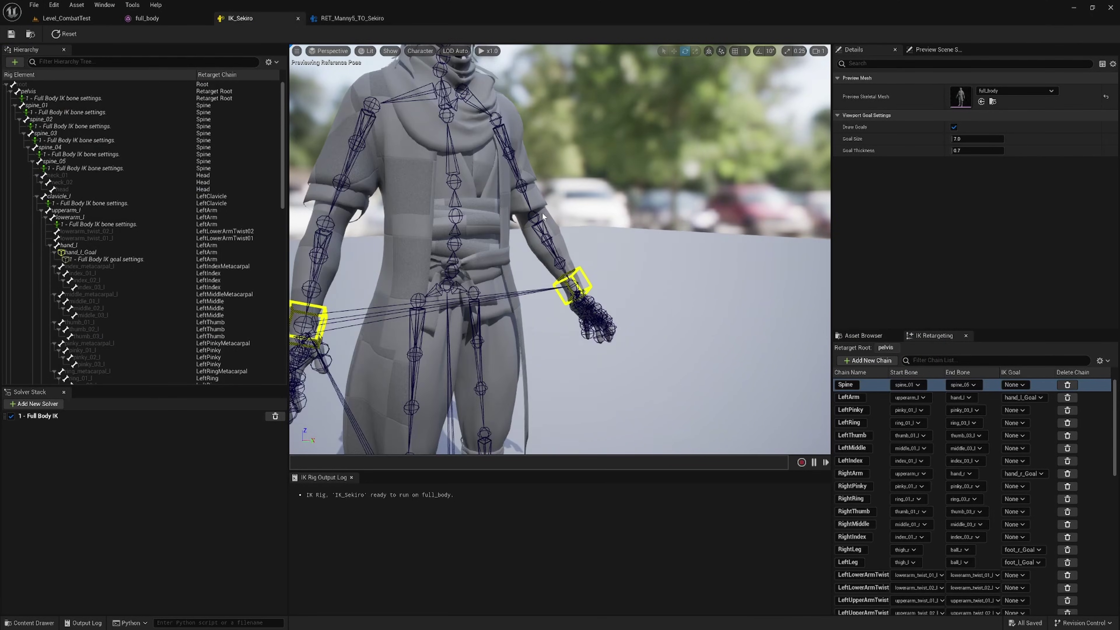
right_click_drag(543, 216, 444, 106)
scroll(543, 216, "down", 1)
scroll(544, 216, "down", 4)
scroll(543, 216, "up", 1)
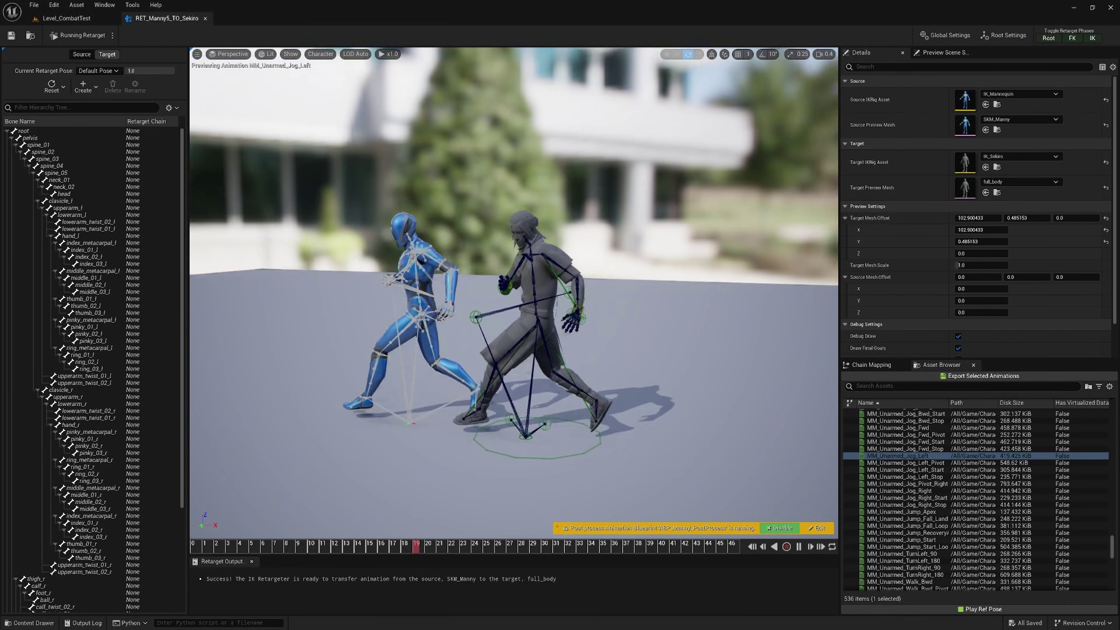
Step: Preview the MM_Unarmed_Jump_Apex animation in the RET_Manny5_TO_Sekiro retargeter and scrub it to about frame 16
right_click_drag(513, 291, 496, 283)
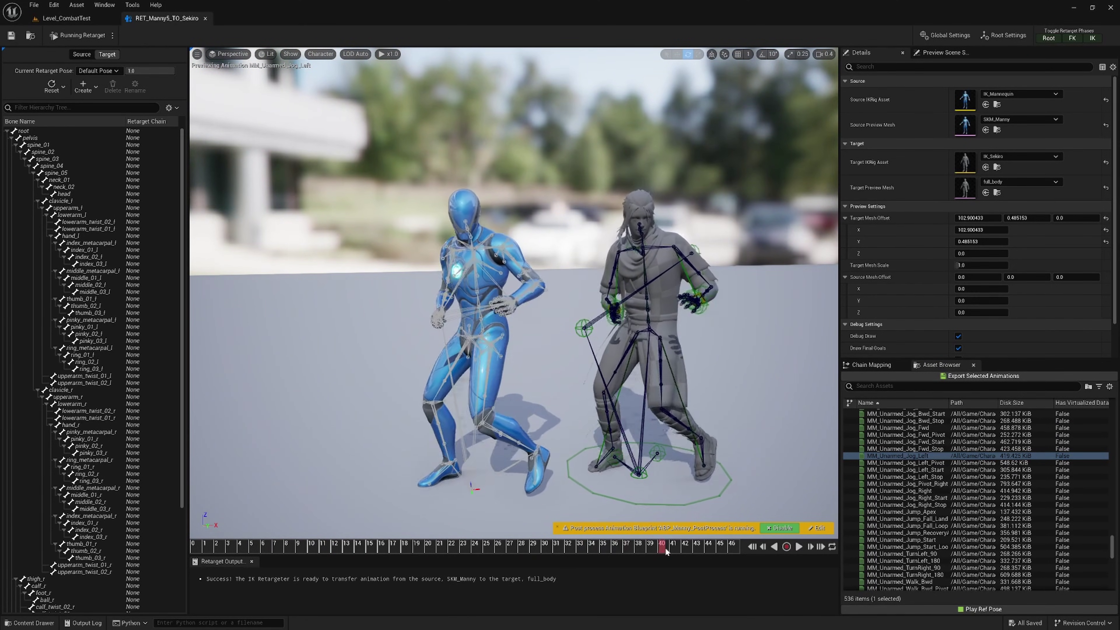
left_click(941, 512)
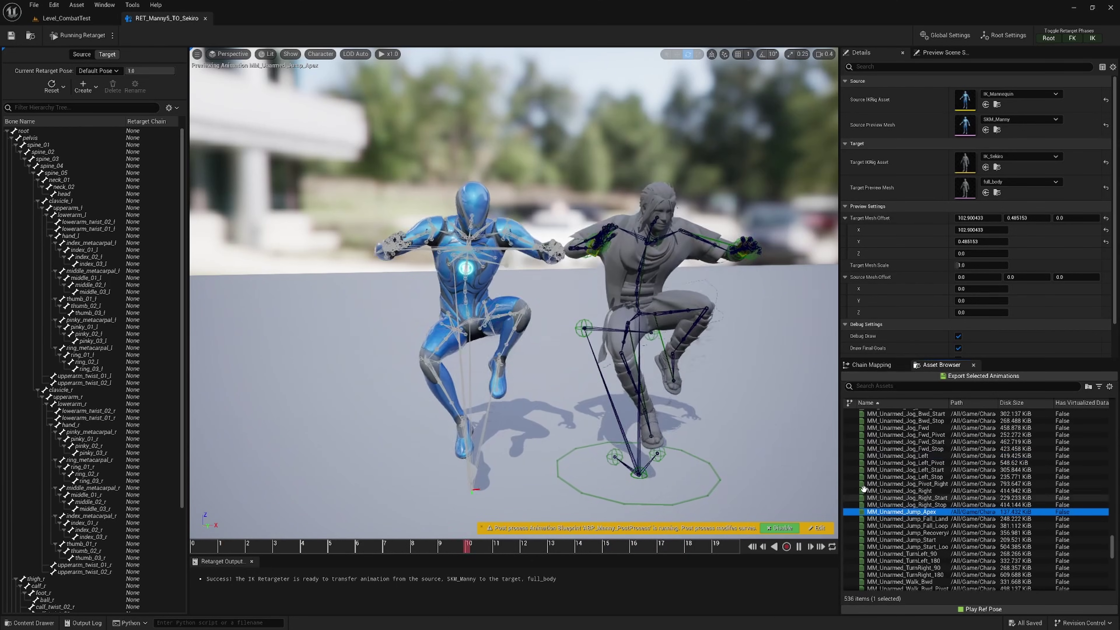
left_click(647, 544)
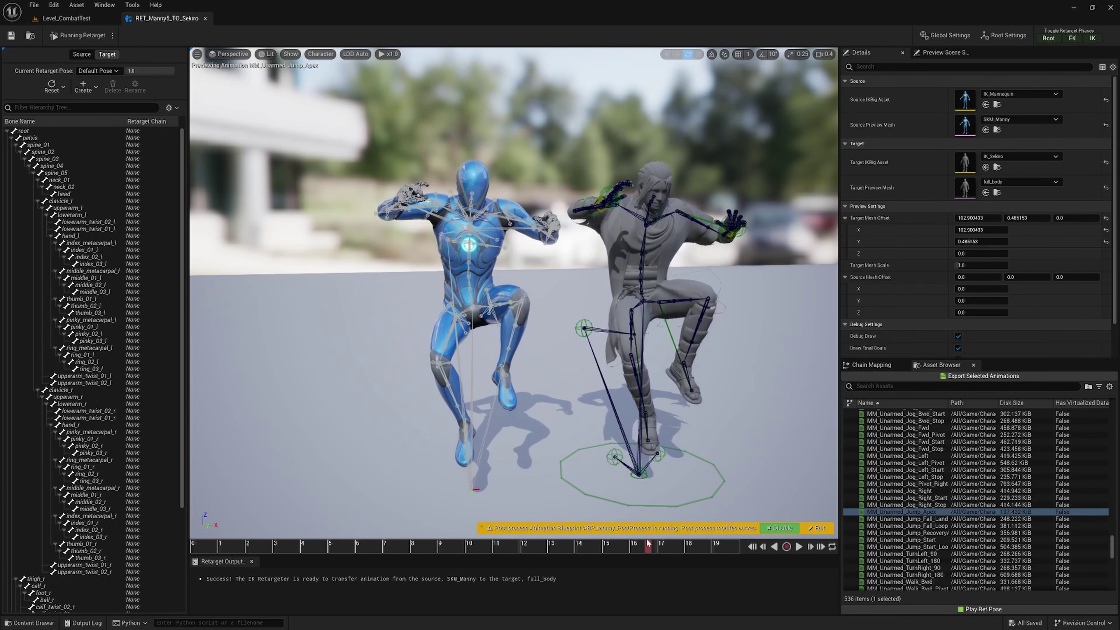
mouse_move(665, 373)
right_mouse_down()
mouse_move(637, 426)
mouse_move(542, 450)
mouse_move(549, 432)
mouse_move(665, 375)
mouse_move(659, 399)
mouse_move(661, 362)
mouse_move(657, 395)
mouse_move(663, 371)
right_mouse_up()
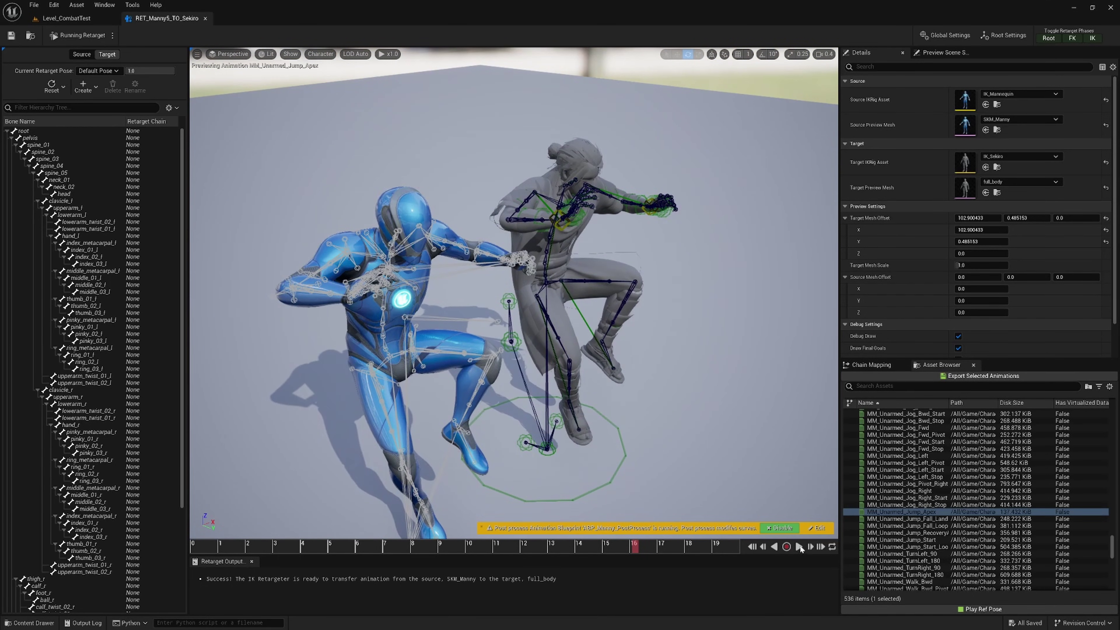
Step: Preview the MM_Unarmed_Walk_Bwd animation on the source mannequin and the retargeted Sekiro character
scroll(888, 494, "down", 1)
left_click(900, 554)
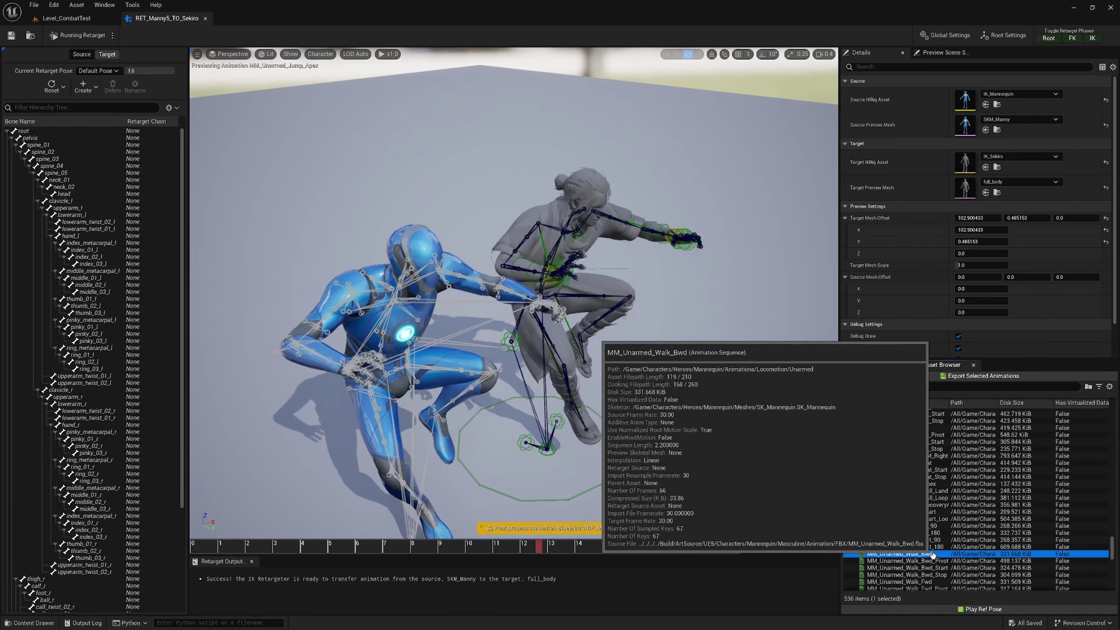
right_click_drag(690, 435, 689, 391)
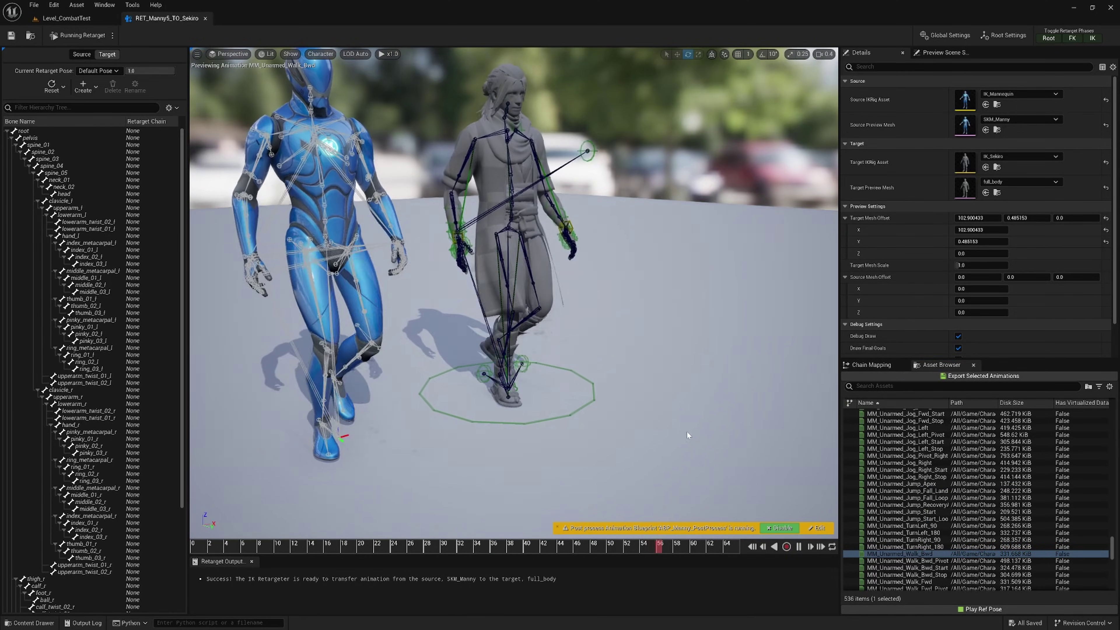
right_click_drag(690, 435, 690, 414)
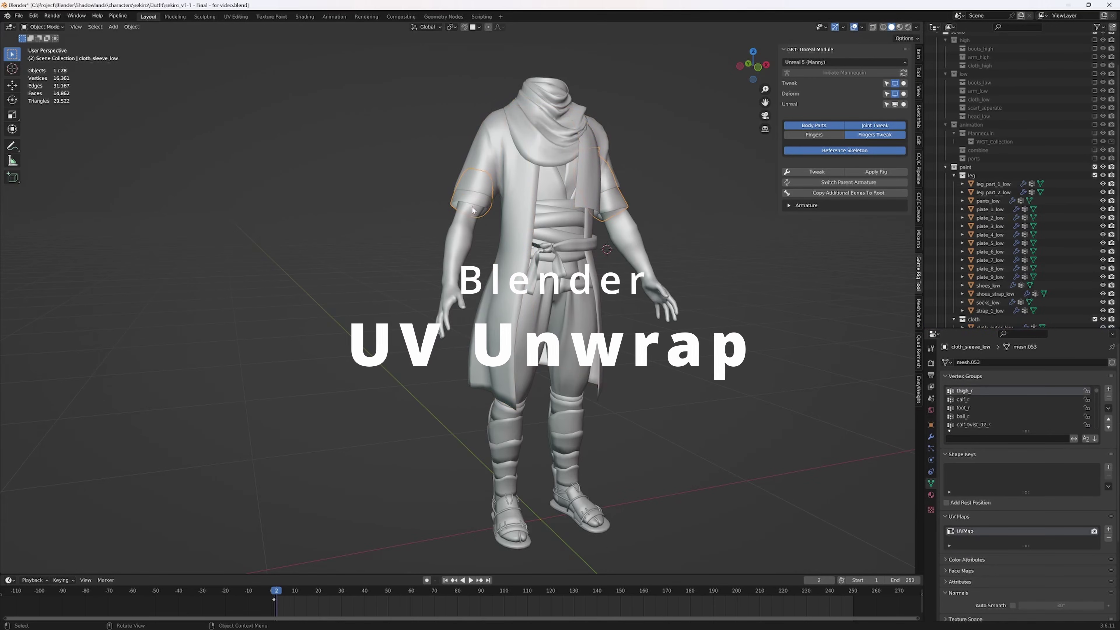
Step: Switch to Blender and examine the low-poly character from several angles in both solid and wireframe shading
middle_click_drag(492, 253, 445, 218, "shift")
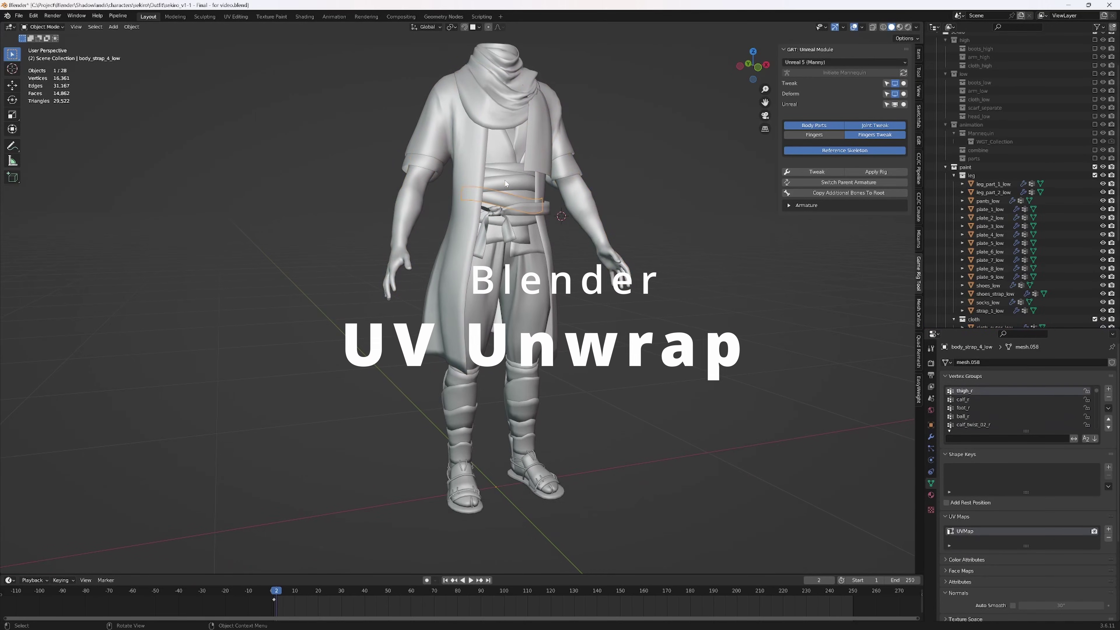
scroll(510, 171, "up", 2)
left_click(526, 224)
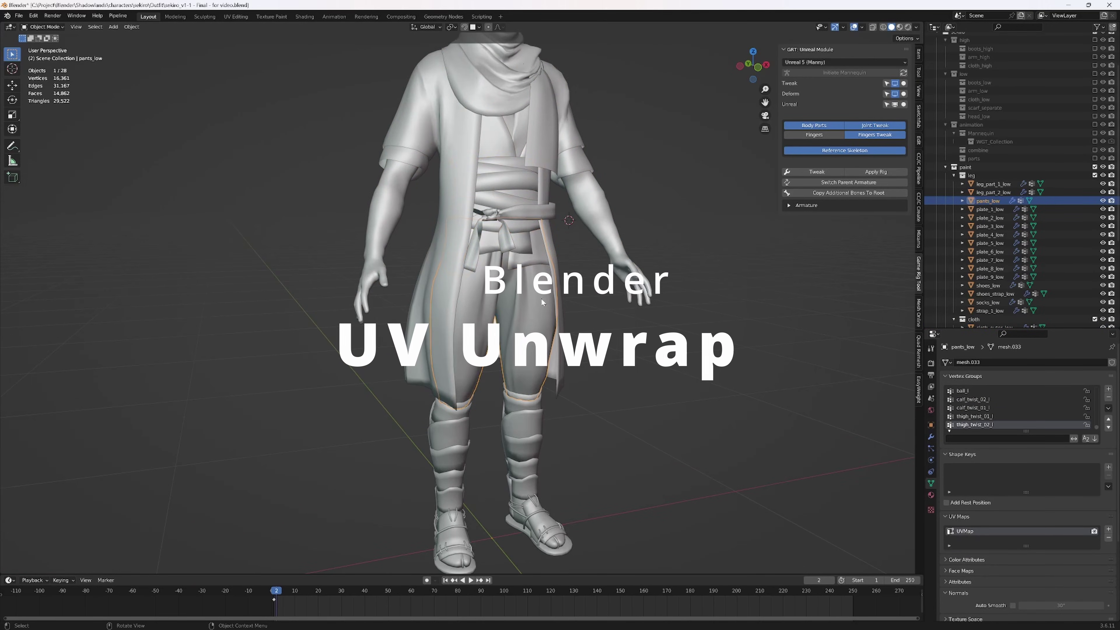
key("shift+z")
middle_click_drag(578, 307, 546, 305)
scroll(555, 304, "up", 2)
key("a")
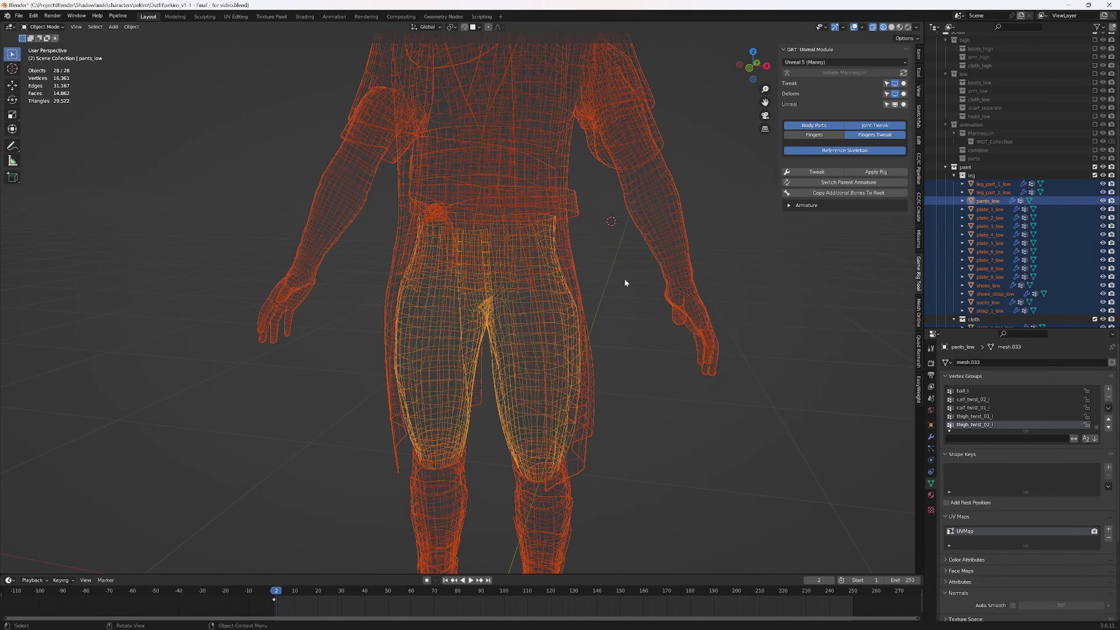
key("alt+a")
scroll(617, 292, "down", 3)
mouse_move(615, 292)
middle_mouse_down()
mouse_move(664, 292)
mouse_move(638, 295)
middle_mouse_up()
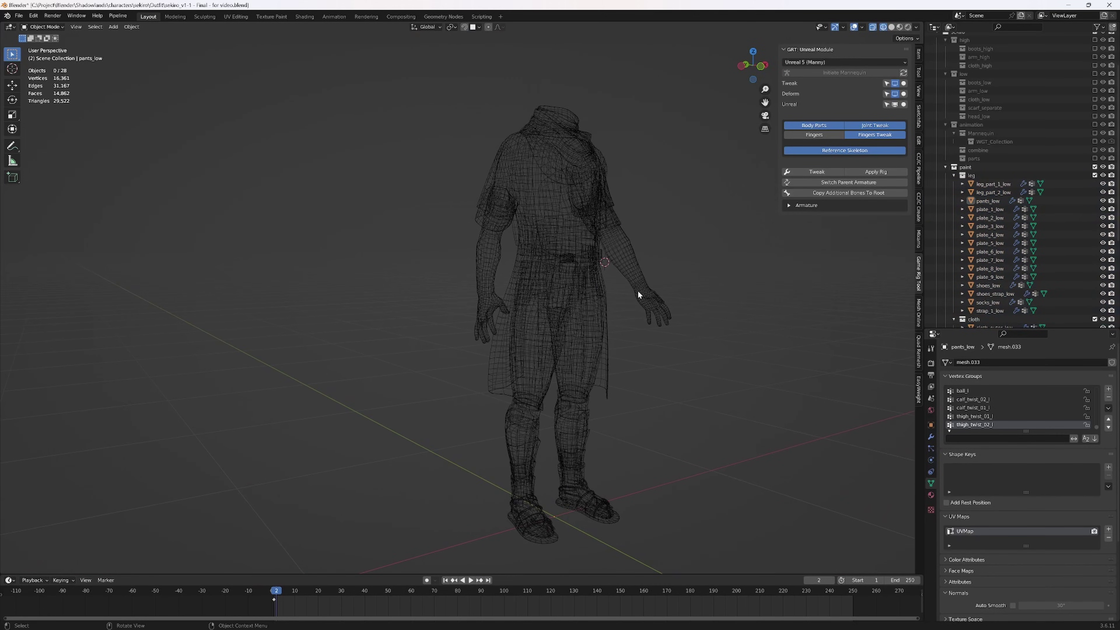
left_click(569, 295)
middle_click_drag(568, 300, 707, 318)
key("shift+z")
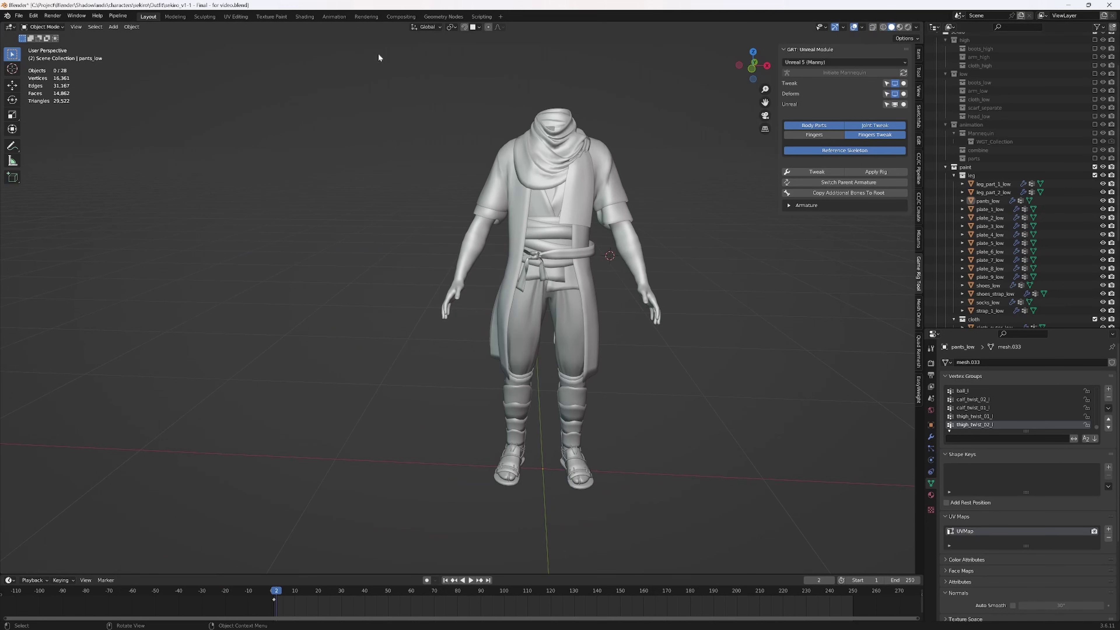
Step: Open the UV Editing workspace, isolate the leg collection's meshes in edit mode, and examine their UV layout and checker texture
left_click(236, 16)
middle_click_drag(693, 255, 731, 255, "shift")
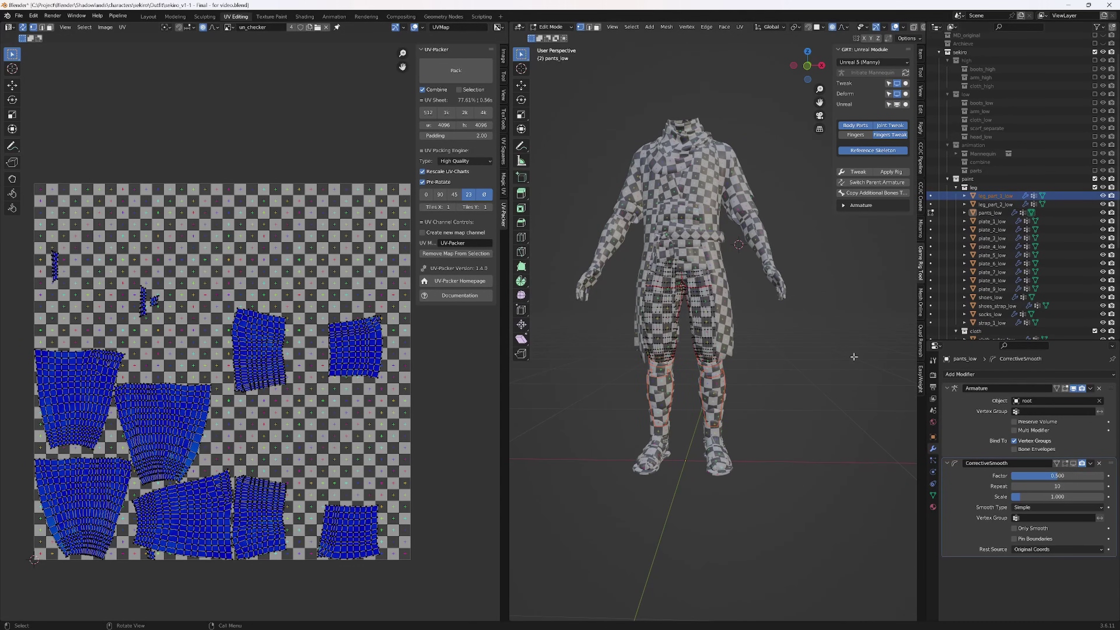
key("Tab")
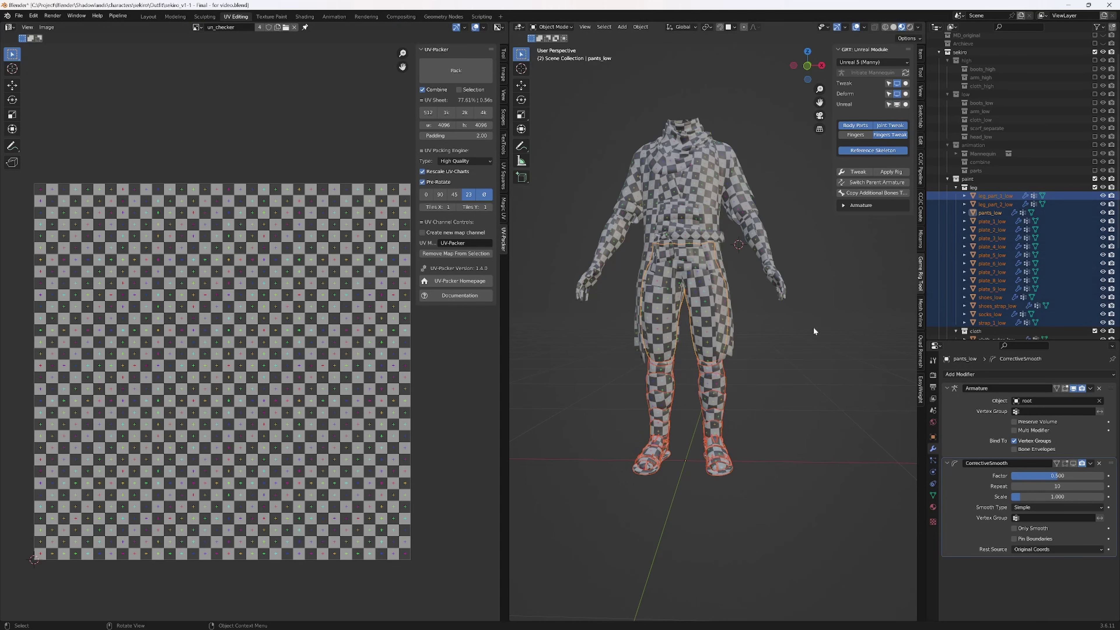
key("Tab")
key("KP_Divide")
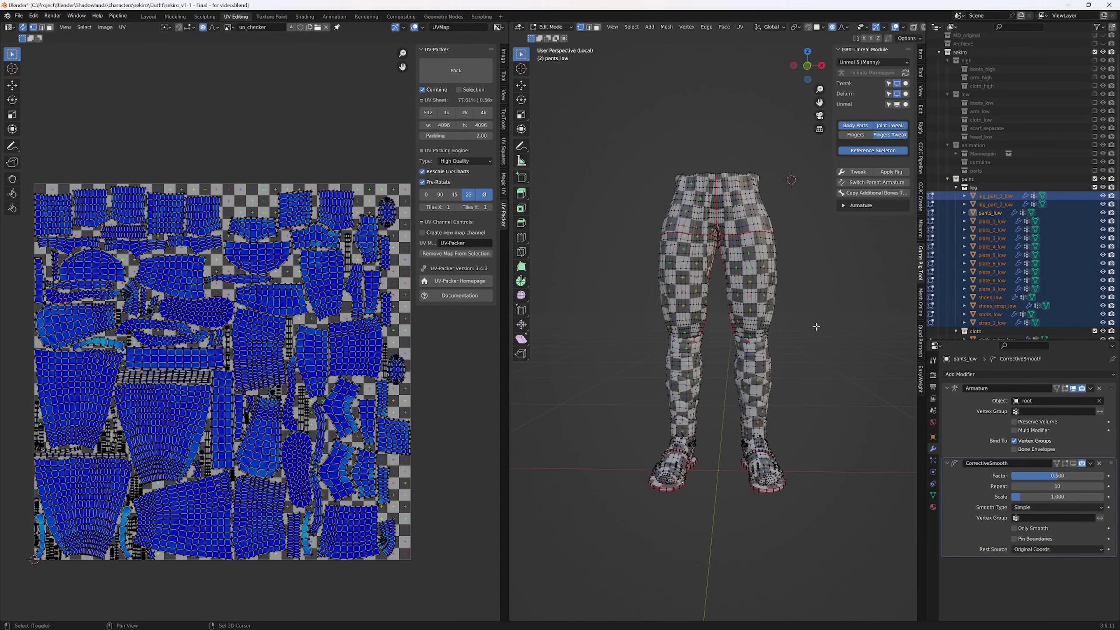
middle_click_drag(816, 326, 720, 337)
scroll(795, 335, "up", 3)
scroll(787, 319, "down", 1)
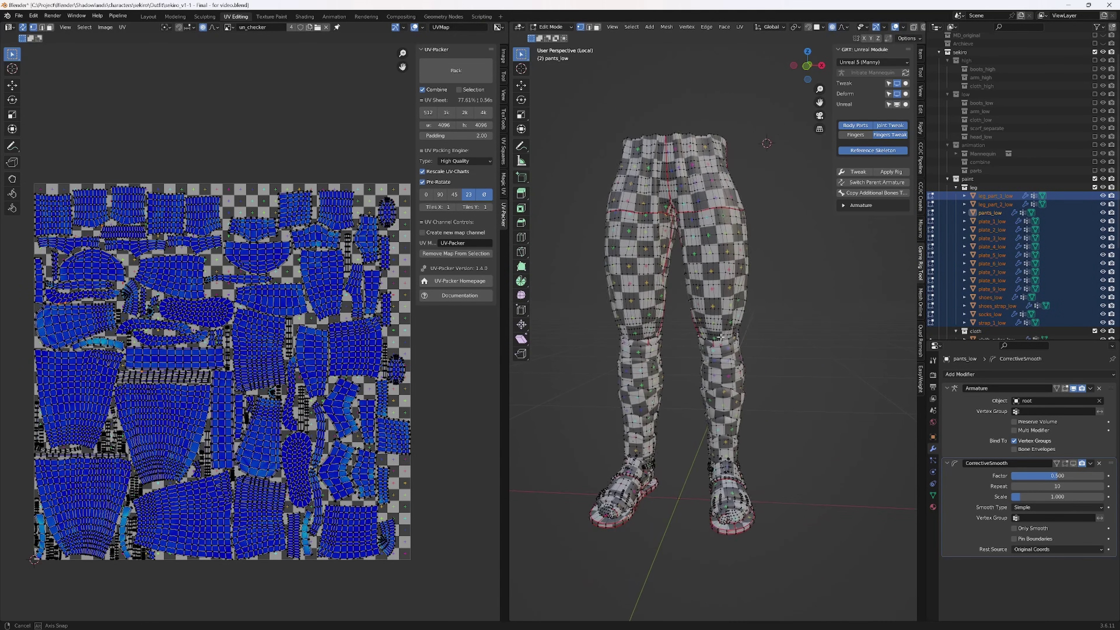
Step: Restore the full character, isolate the cloth_outer_low, cloth_sleeve_low and scarf_low meshes in edit mode, and examine their UV layout
left_click(989, 198)
scroll(1001, 247, "down", 4)
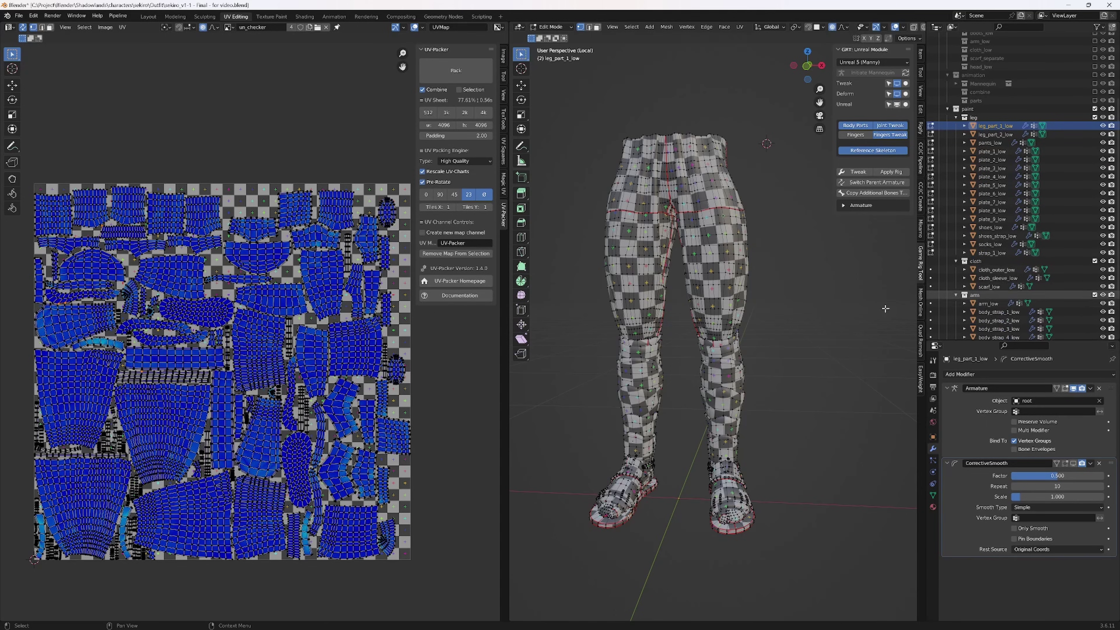
key("KP_Divide")
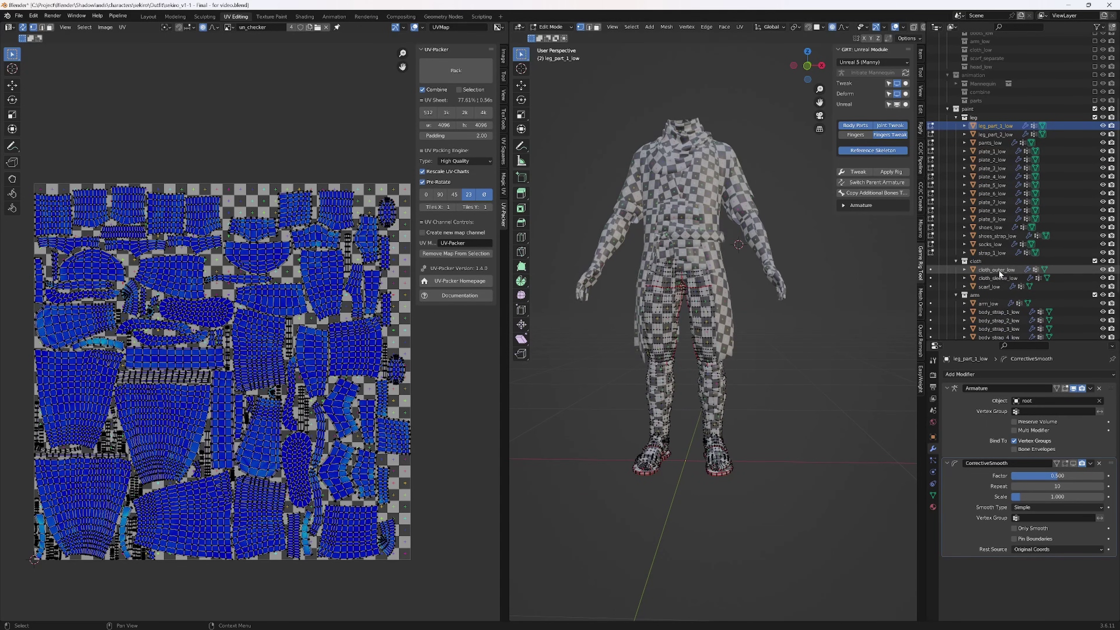
key("Tab")
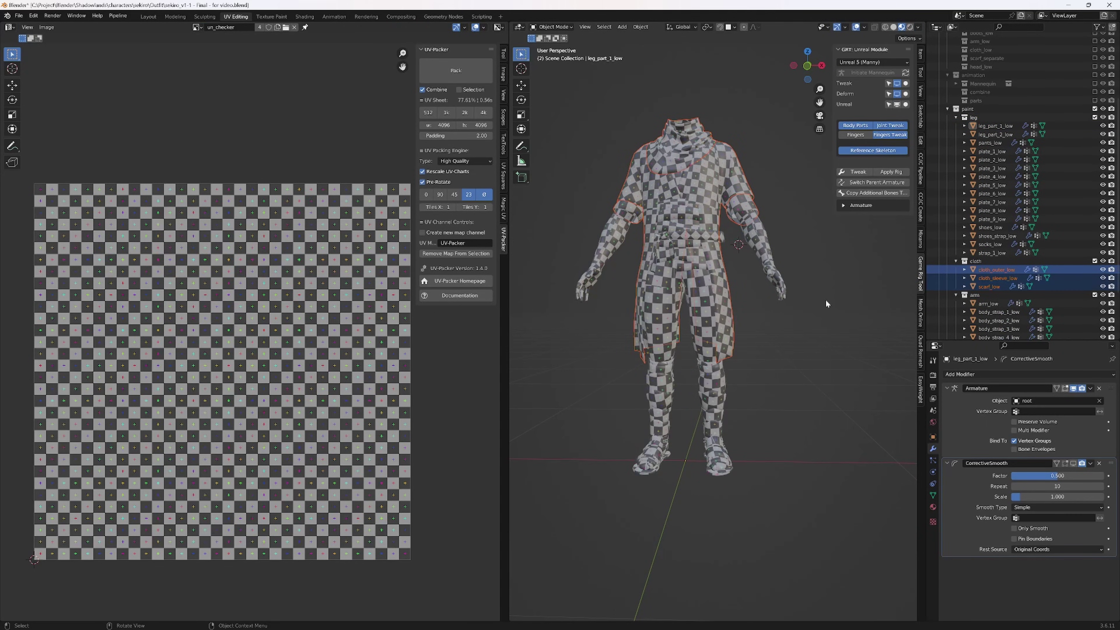
key("KP_Divide")
key("Tab")
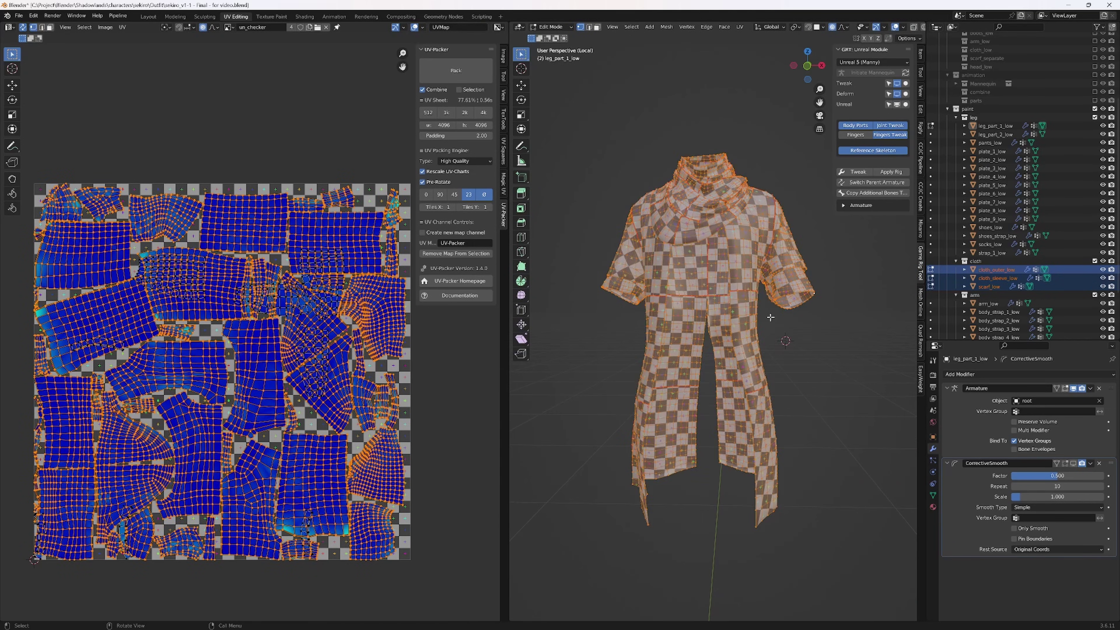
middle_click_drag(760, 304, 764, 357)
scroll(763, 325, "up", 2)
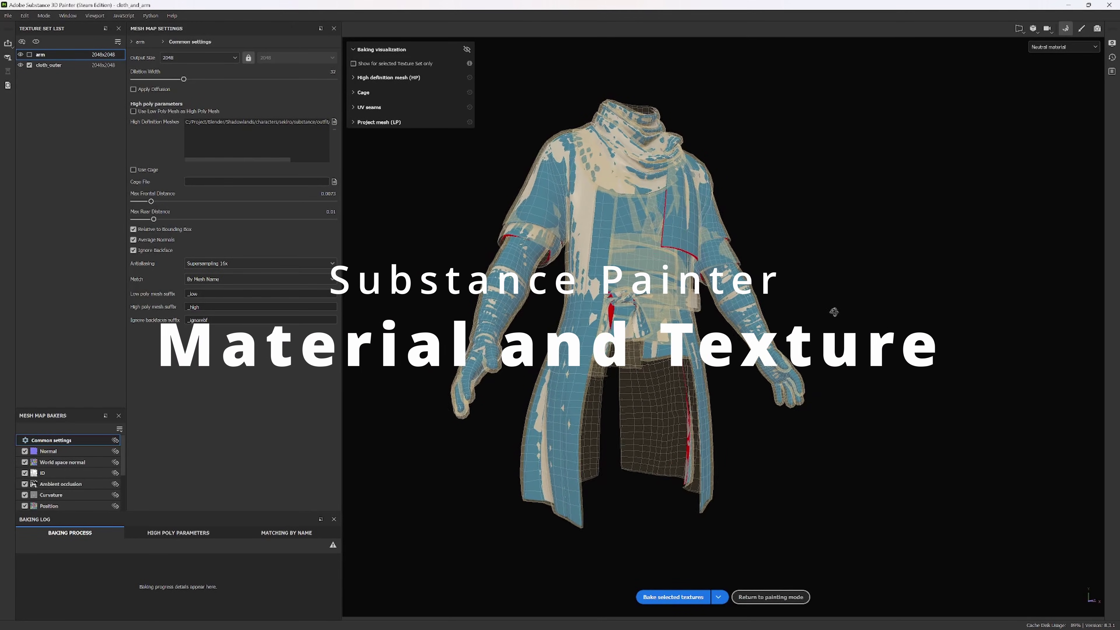
Step: Switch to Substance Painter, inspect the garment in the baking view, and return to painting mode for a close look at the mesh
left_click_drag(834, 311, 874, 334, "alt")
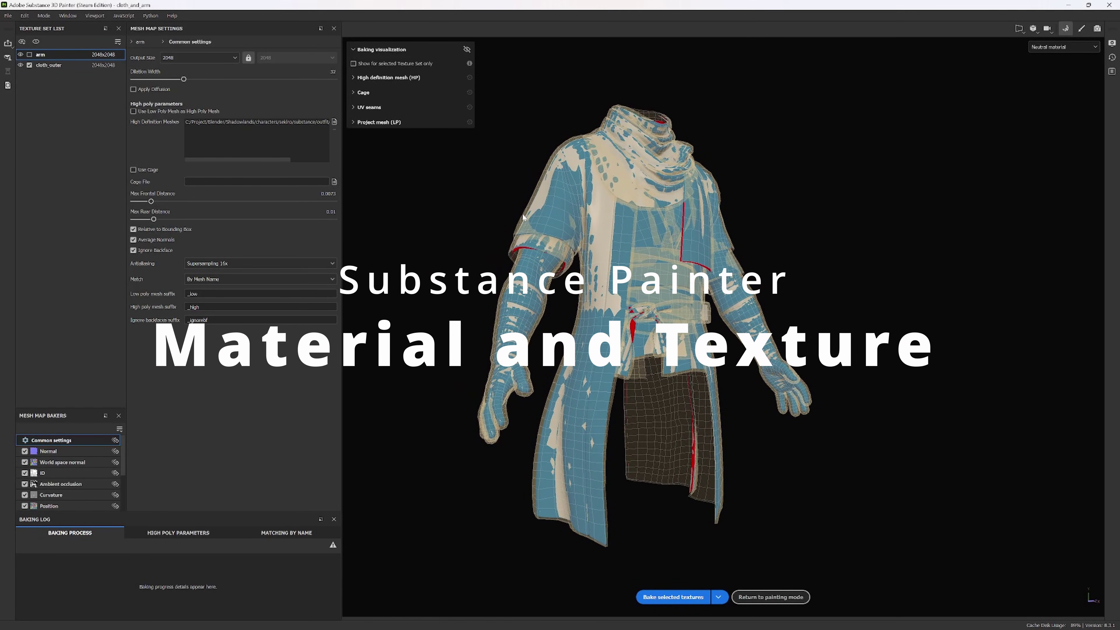
left_click(795, 602)
scroll(638, 324, "up", 2)
mouse_move(638, 323)
left_mouse_down("alt")
mouse_move(609, 335)
mouse_move(616, 348)
mouse_move(606, 333)
mouse_move(611, 325)
mouse_move(637, 395)
left_mouse_up("alt")
scroll(613, 345, "up", 3)
scroll(638, 396, "up", 3)
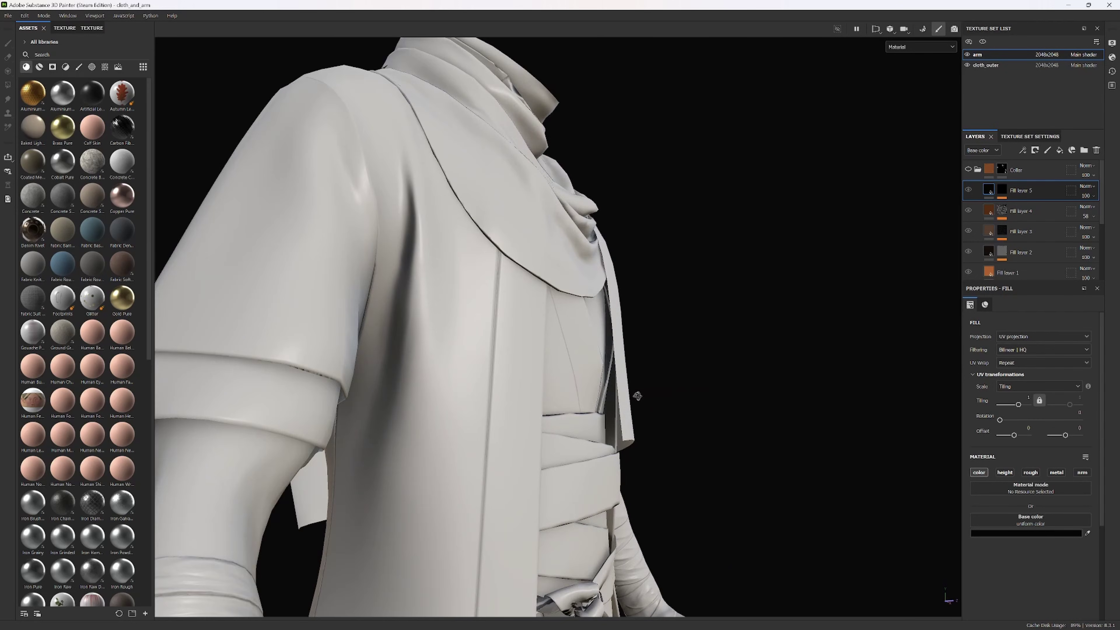
Step: Make the arm texture set's collar, Arm, Scarf, Cloth and Arm Skin layer groups visible and inspect the textured straps and wraps
scroll(638, 396, "down", 6)
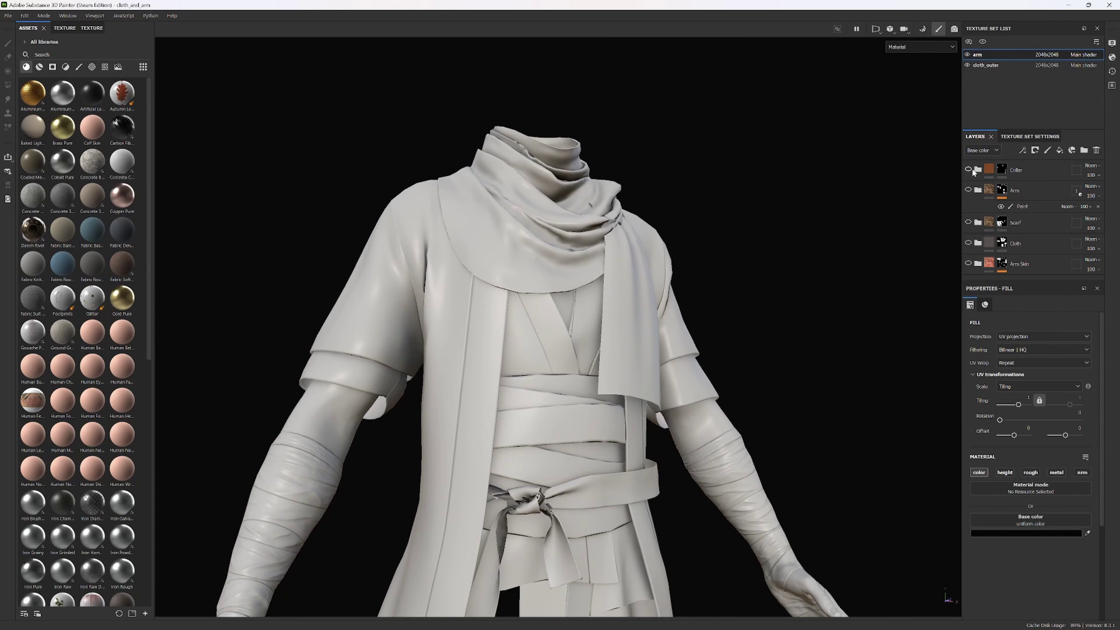
left_click(969, 190)
left_click(969, 222)
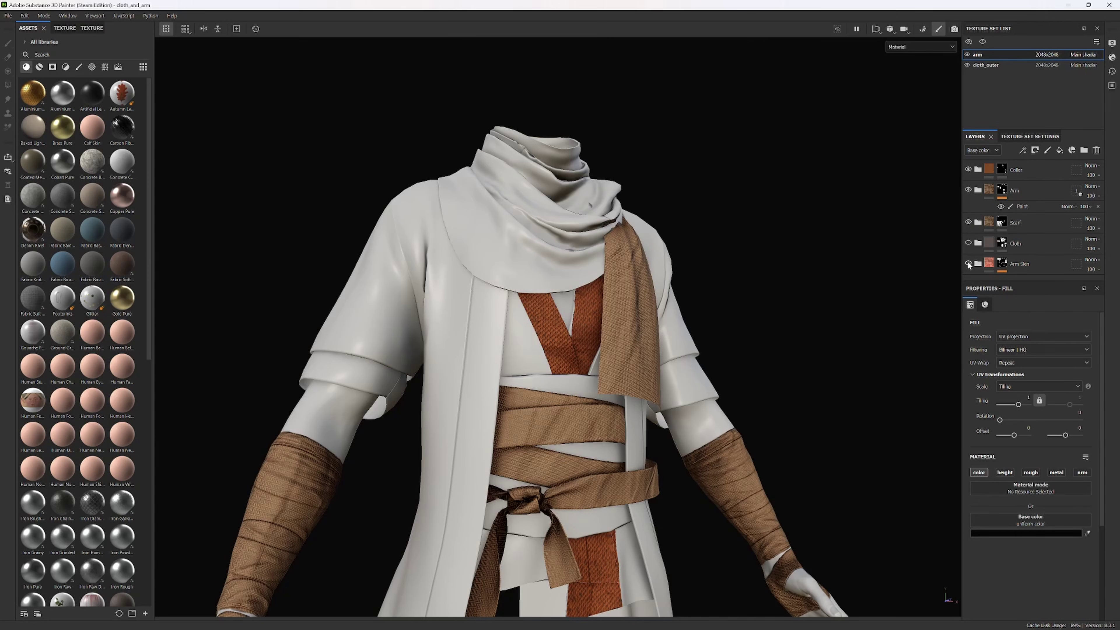
left_click(968, 264)
left_click_drag(800, 325, 707, 331, "alt")
scroll(731, 335, "up", 4)
scroll(706, 327, "up", 2)
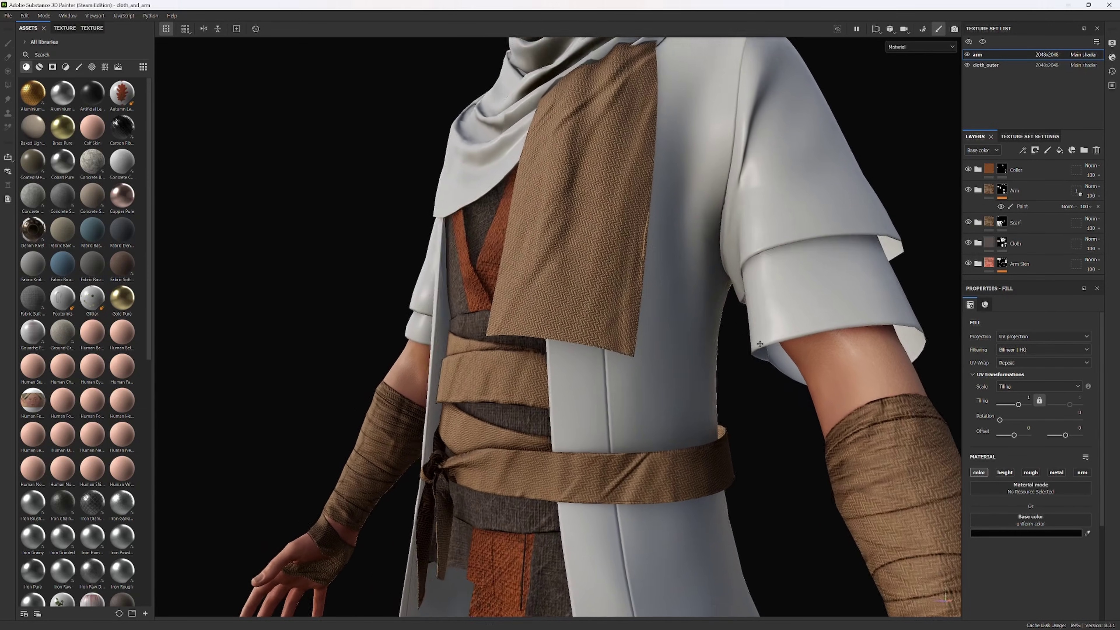
middle_click_drag(706, 324, 759, 387, "alt")
Step: Select the cloth_outer texture set and view its materials on the garment
left_click(986, 65)
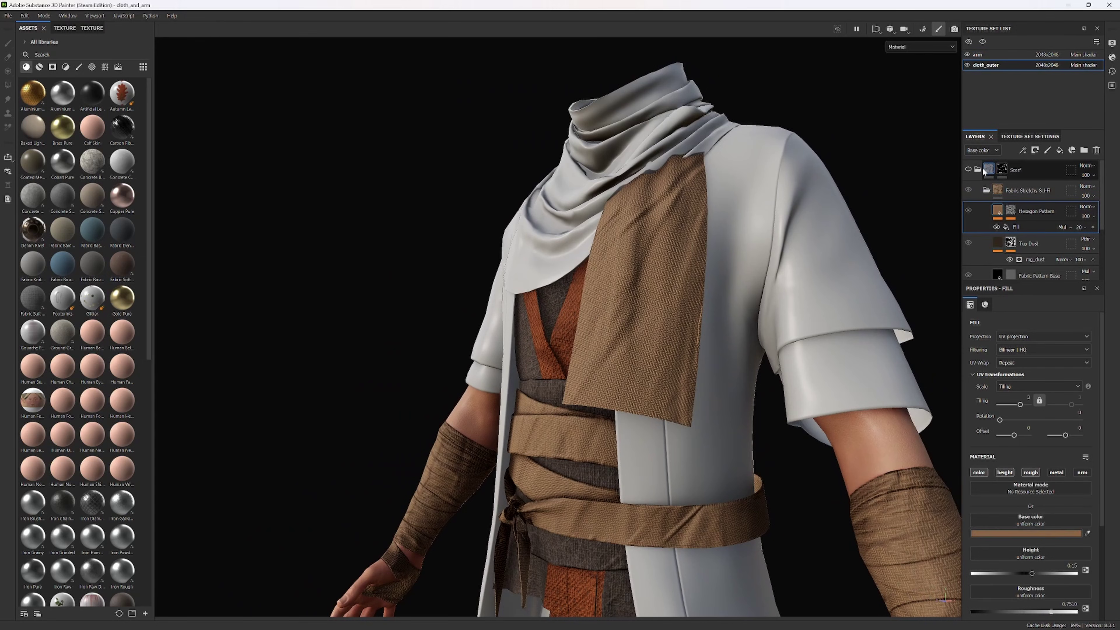
scroll(857, 221, "down", 2)
left_click_drag(833, 224, 860, 270, "alt")
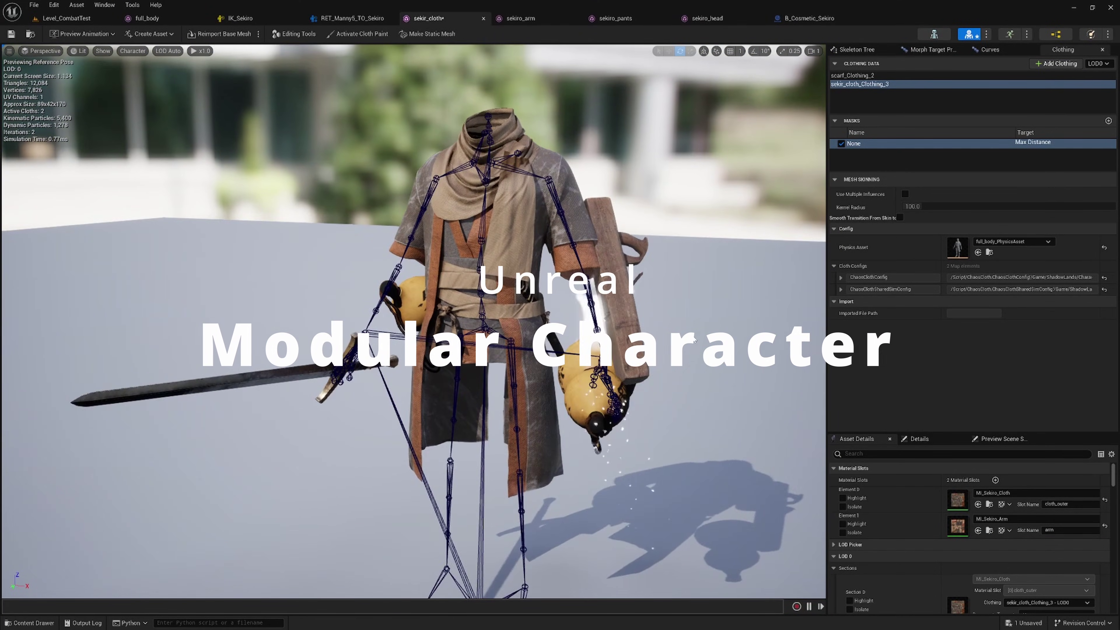
Step: Switch to Unreal Engine and examine the modular cloth, sekiro_arm, sekiro_pants and sekiro_head skeletal meshes in turn
left_click_drag(697, 350, 674, 333, "alt")
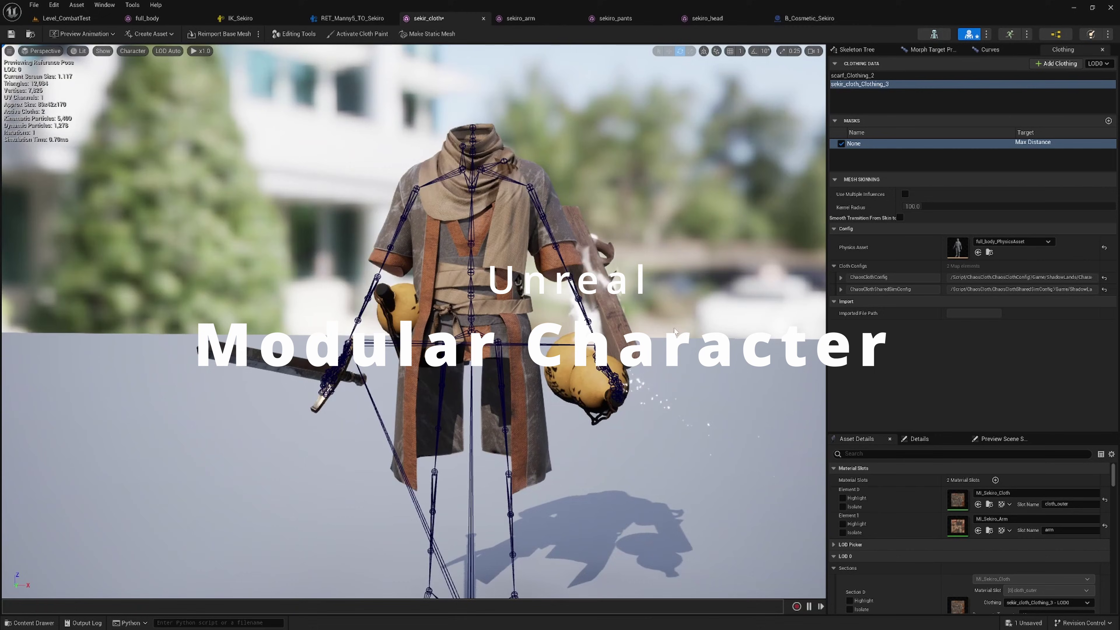
left_click(520, 18)
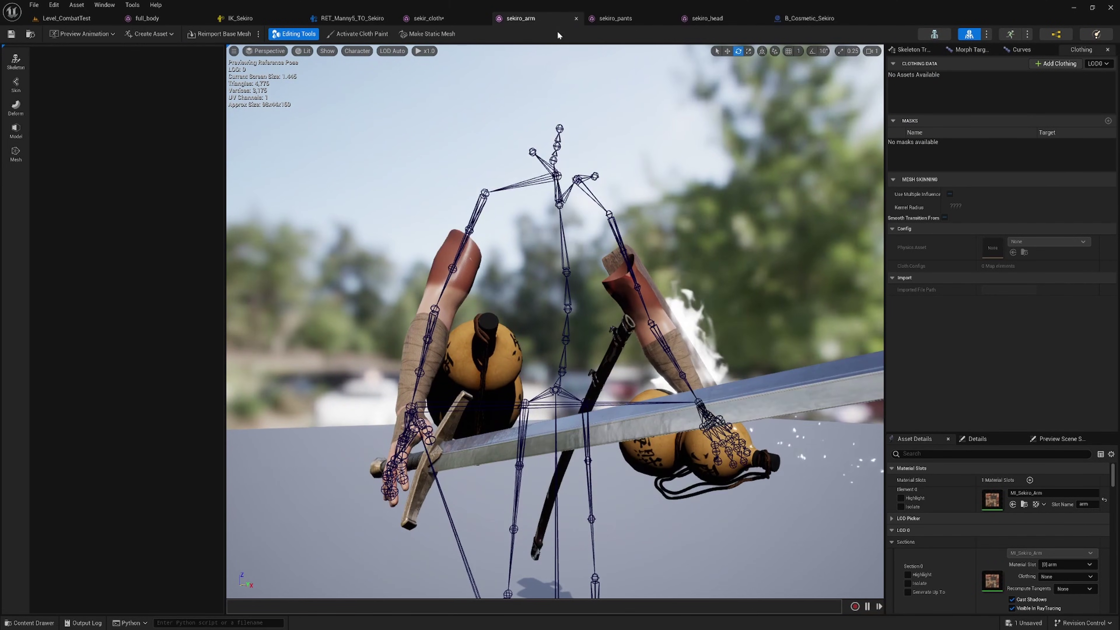
left_click(599, 19)
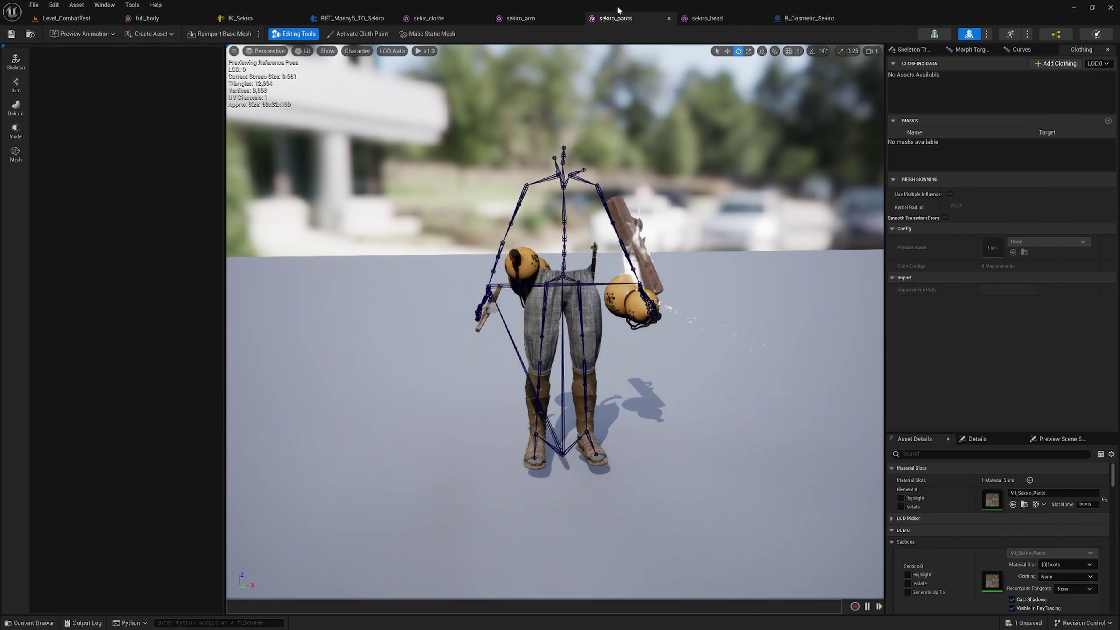
left_click(706, 18)
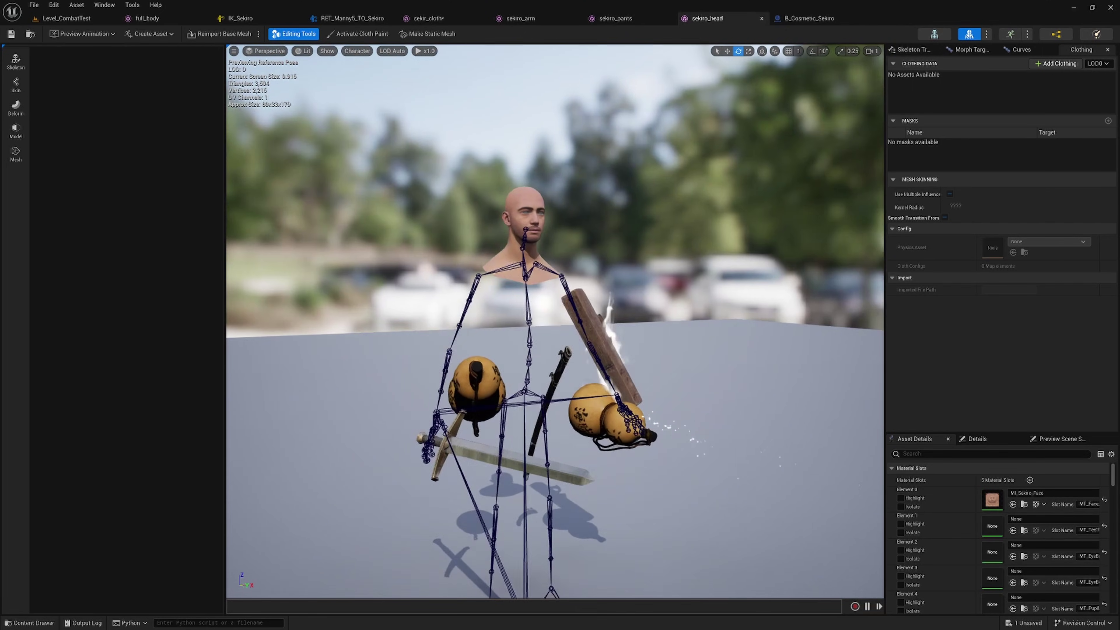
Step: Open the B_Cosmetic_Sekiro blueprint and examine the assembled modular character, including its Leg component
left_click(809, 19)
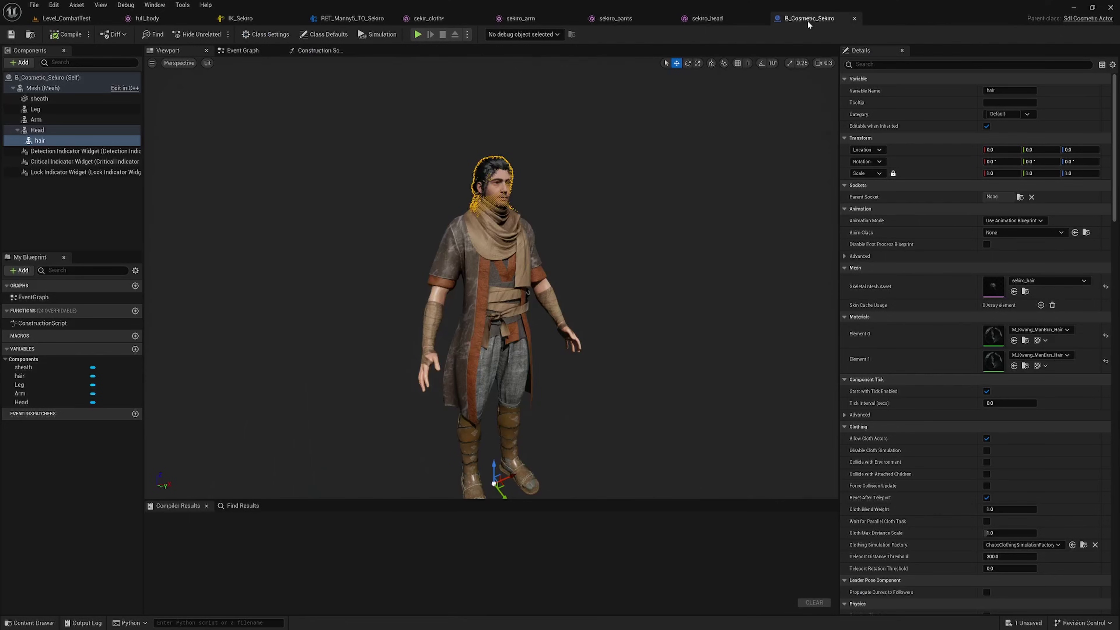
right_click_drag(491, 278, 515, 291)
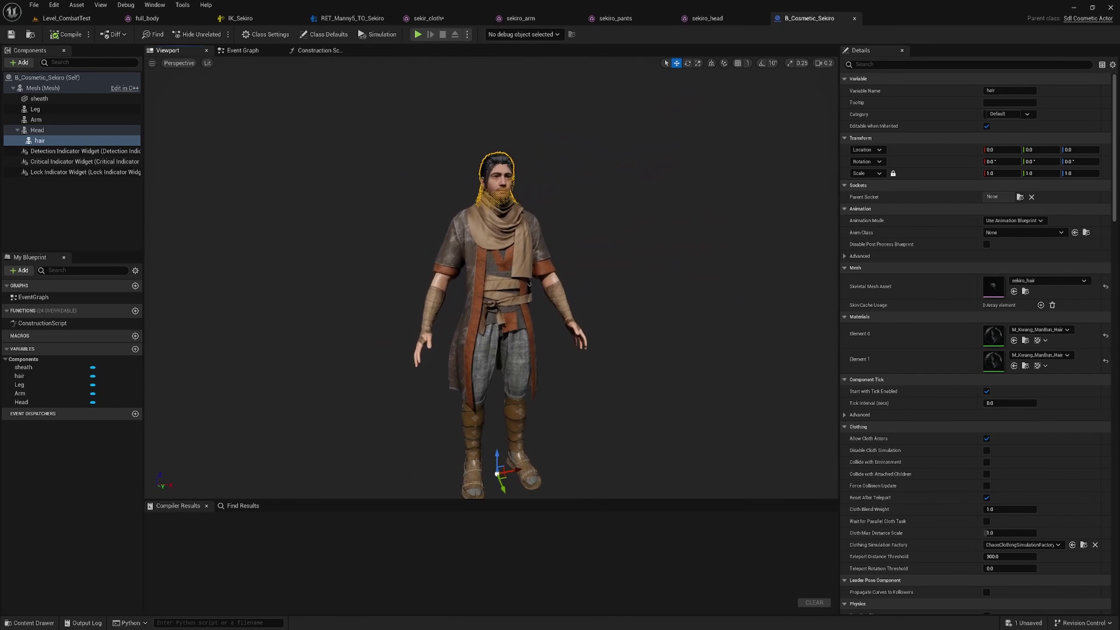
left_click(591, 303)
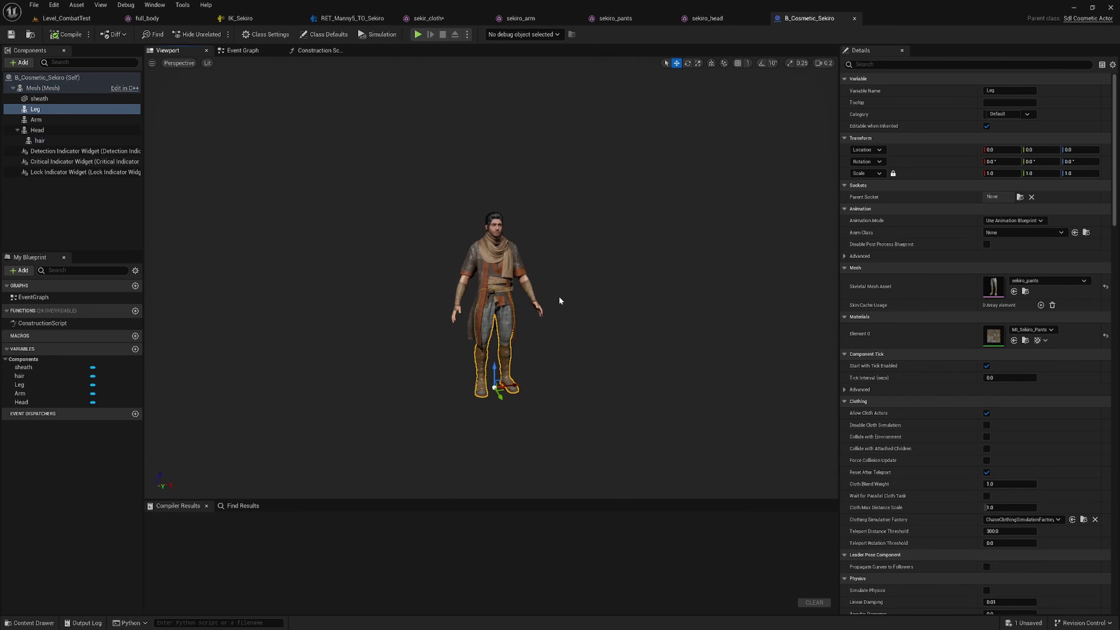
scroll(533, 303, "up", 5)
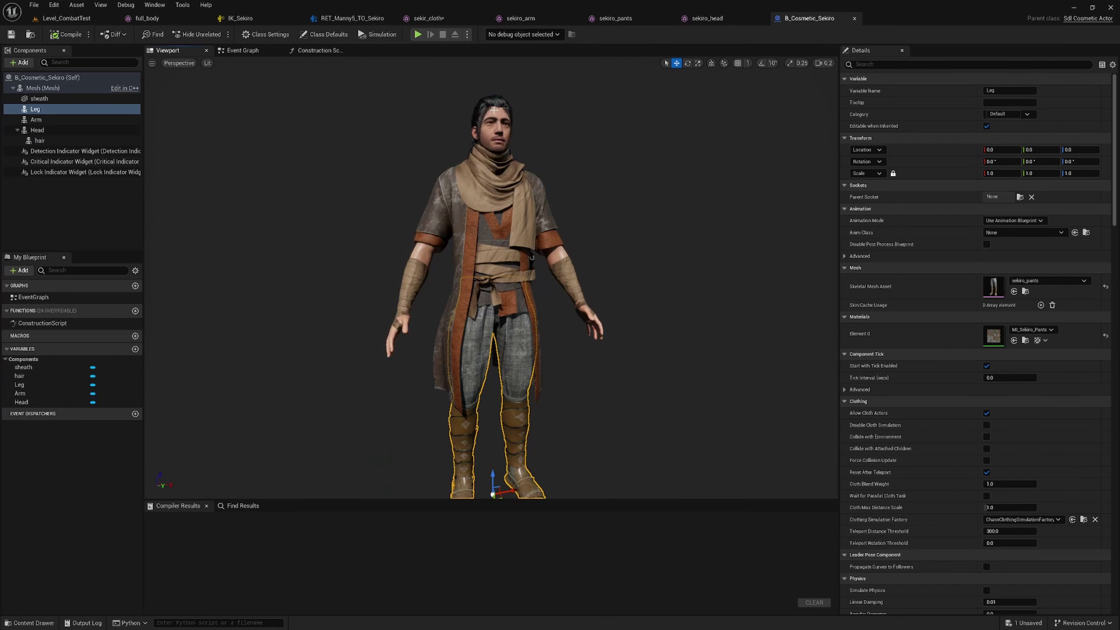
Step: Return to the modular cloth mesh, activate cloth paint, and examine the painted mask of the outer cloth's clothing data
left_click(444, 23)
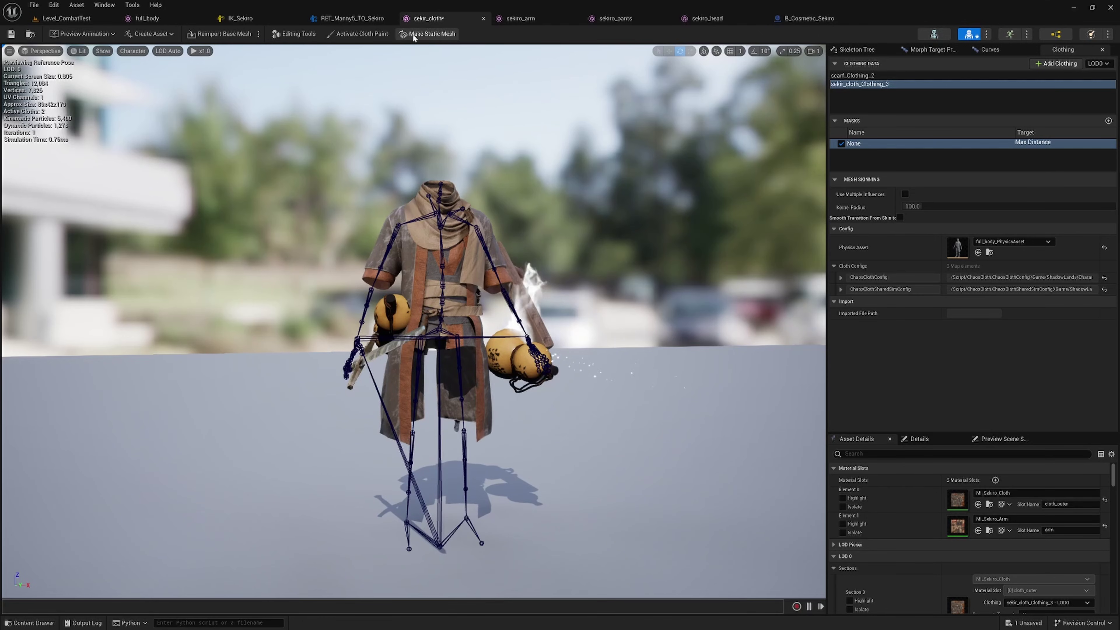
left_click(361, 34)
left_click_drag(570, 315, 479, 323, "alt")
scroll(571, 315, "up", 3)
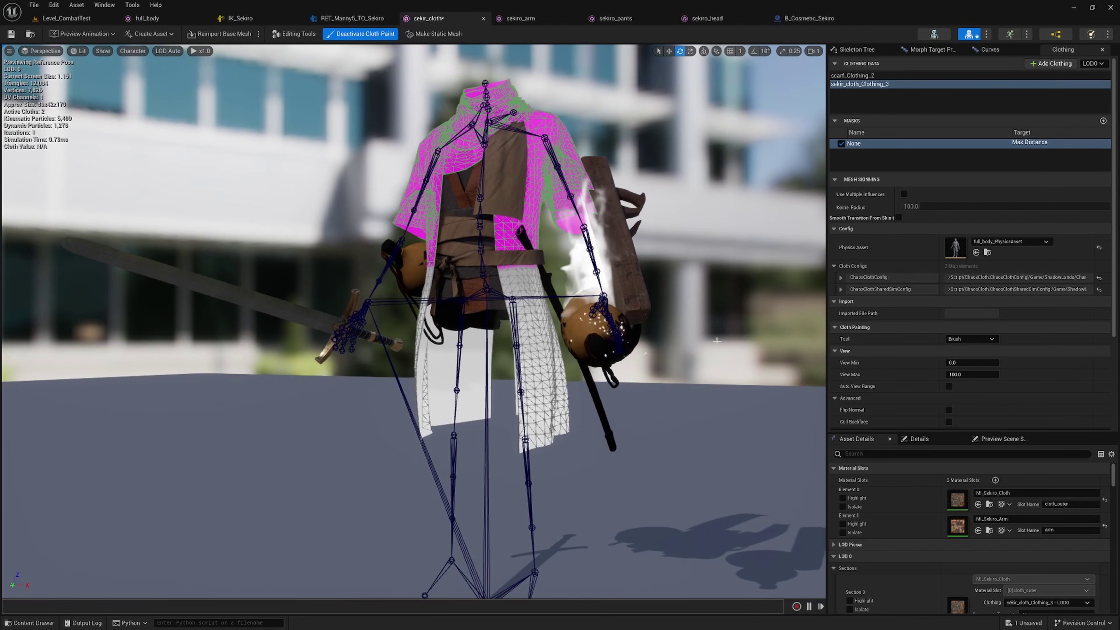
Step: Examine the scarf_Clothing_2 cloth paint mask and deactivate cloth paint
left_click(865, 75)
left_click_drag(706, 177, 661, 189, "alt")
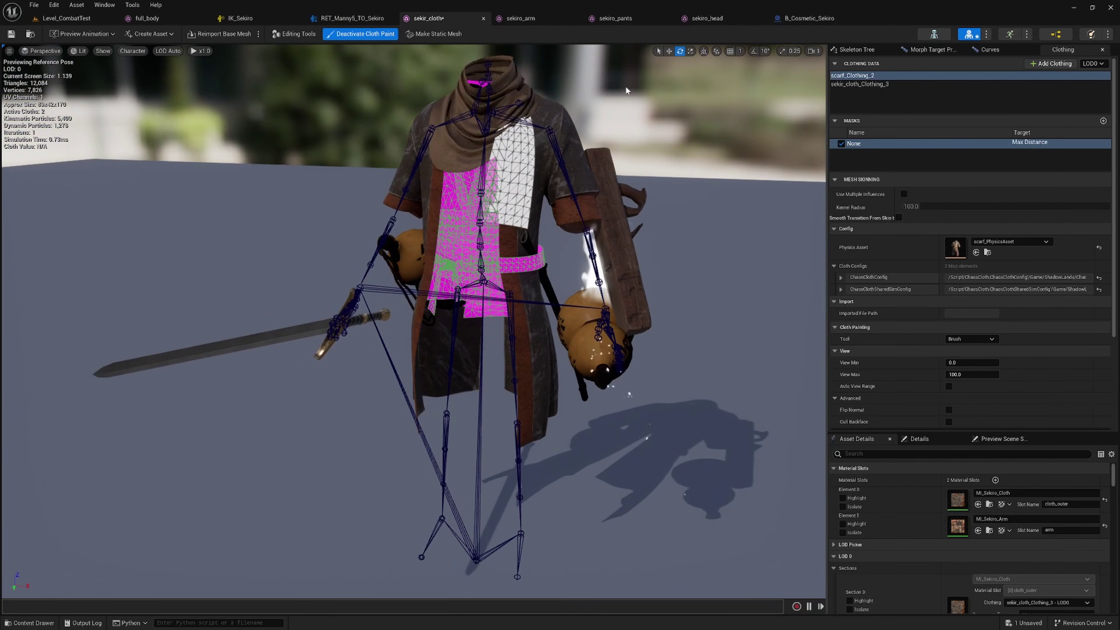
left_click(362, 33)
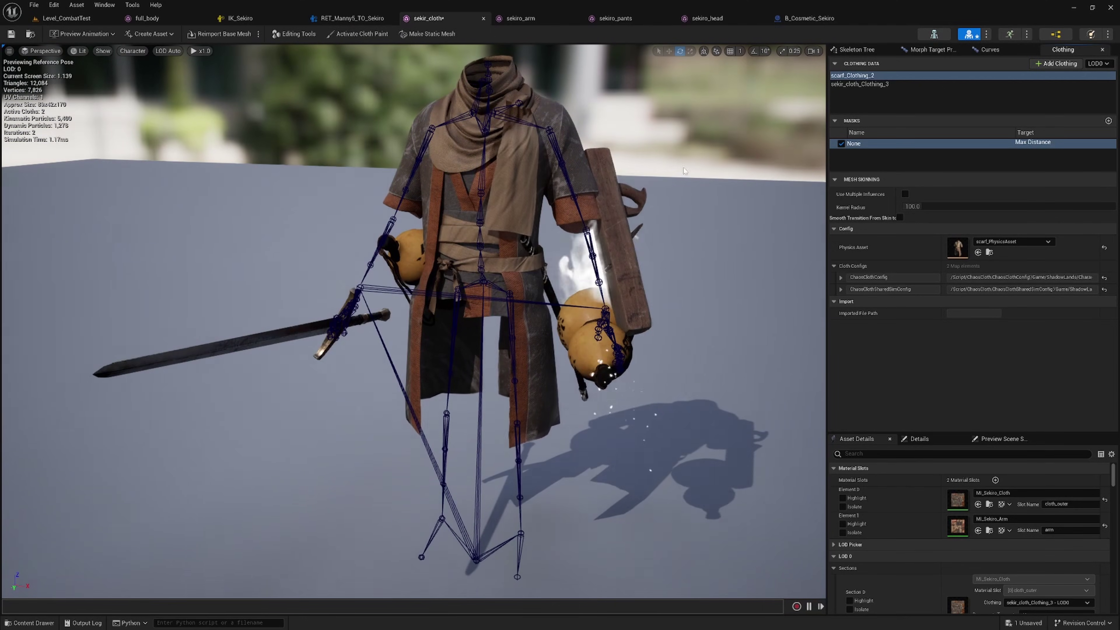